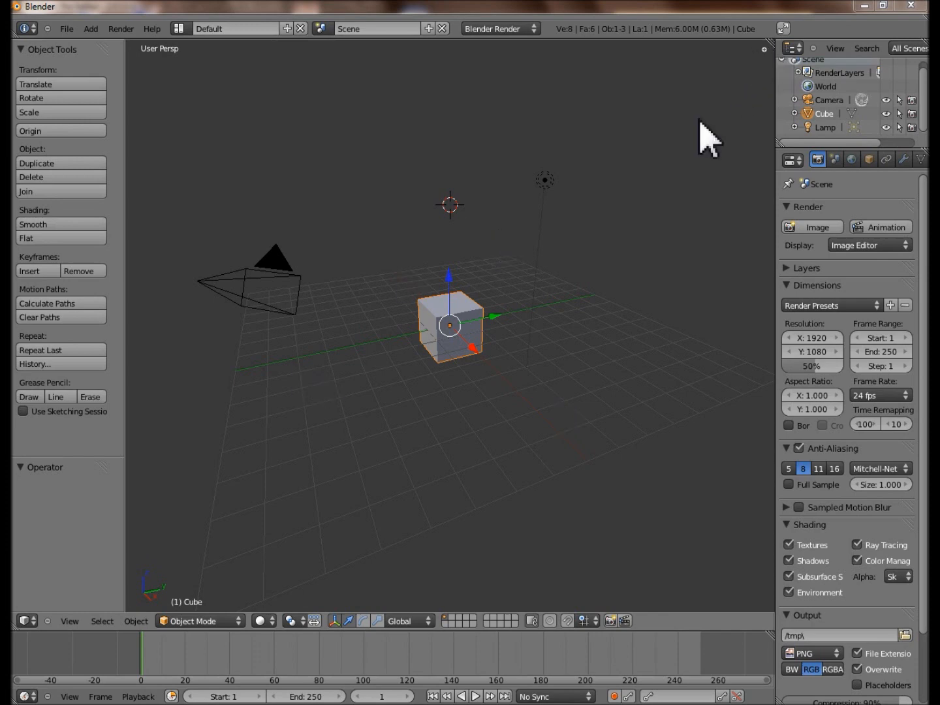
Split the 3D viewport vertically and switch the new area to the UV/Image Editor
click(719, 114)
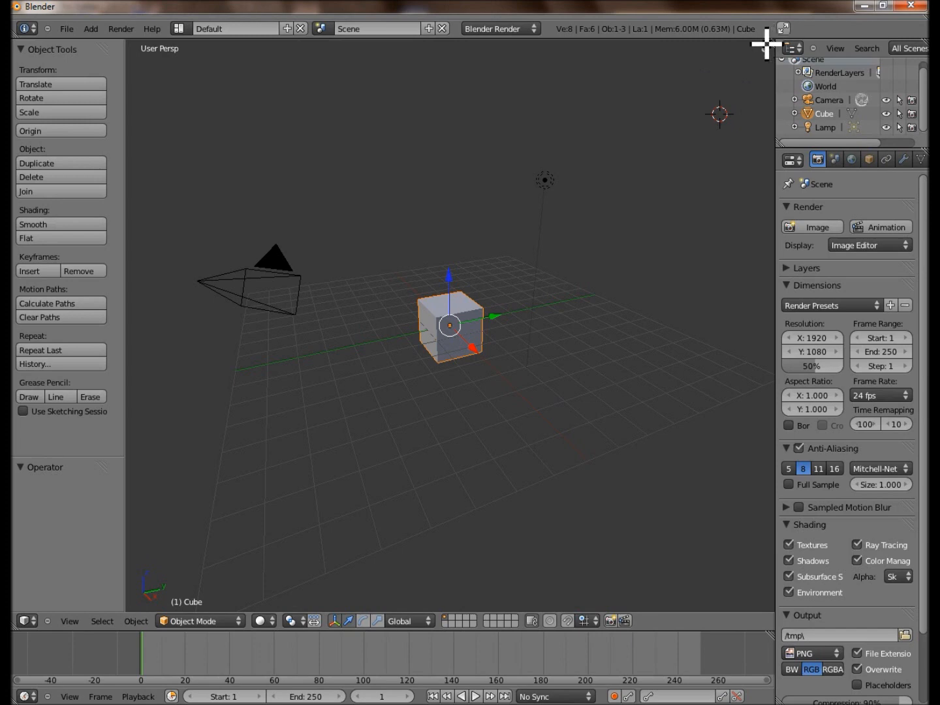
drag(766, 41, 551, 62)
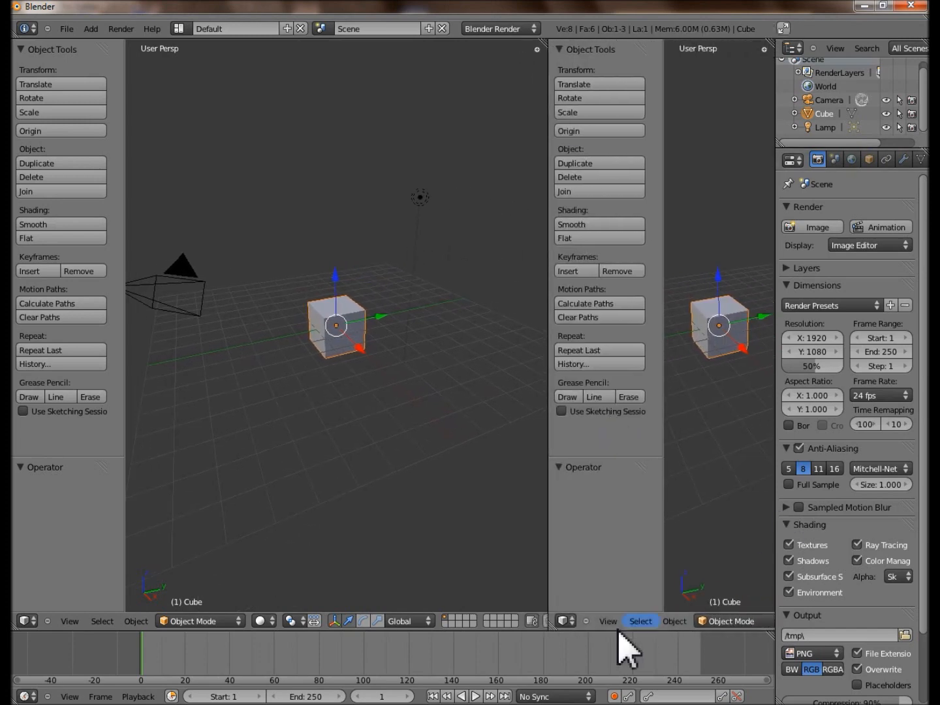
click(565, 620)
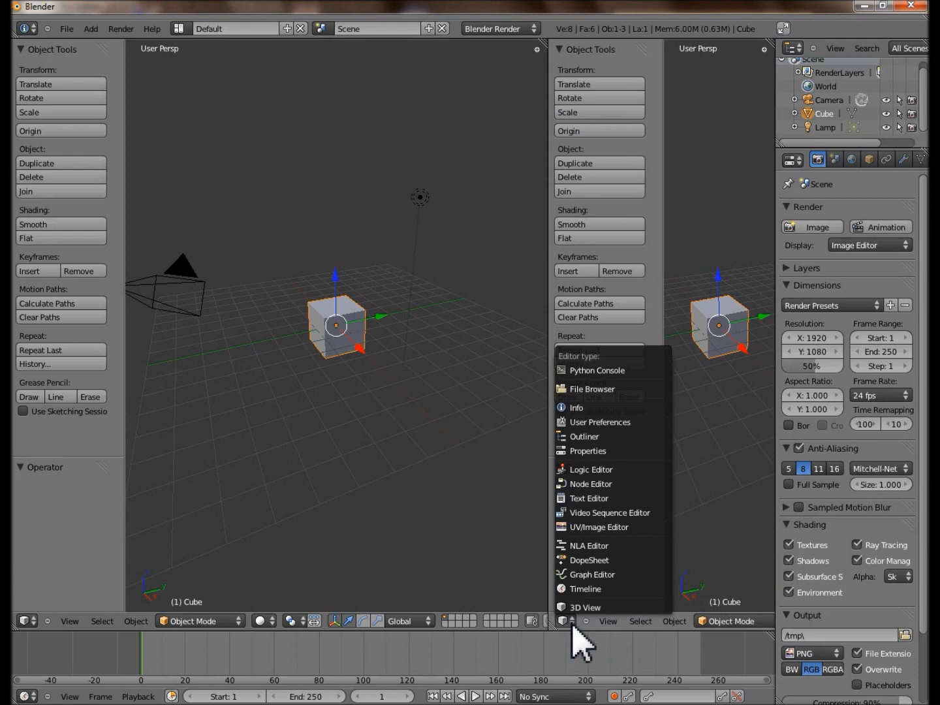
click(590, 526)
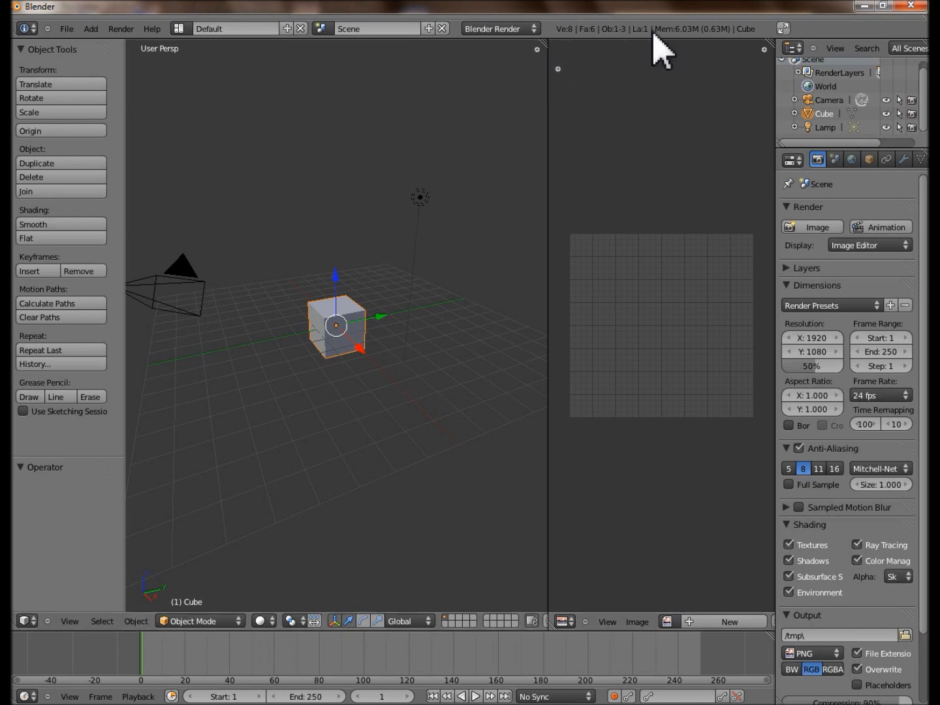
Enter Edit Mode on the cube and unwrap it with Smart UV Project at angle limit 66 and island margin 0
click(235, 622)
click(199, 590)
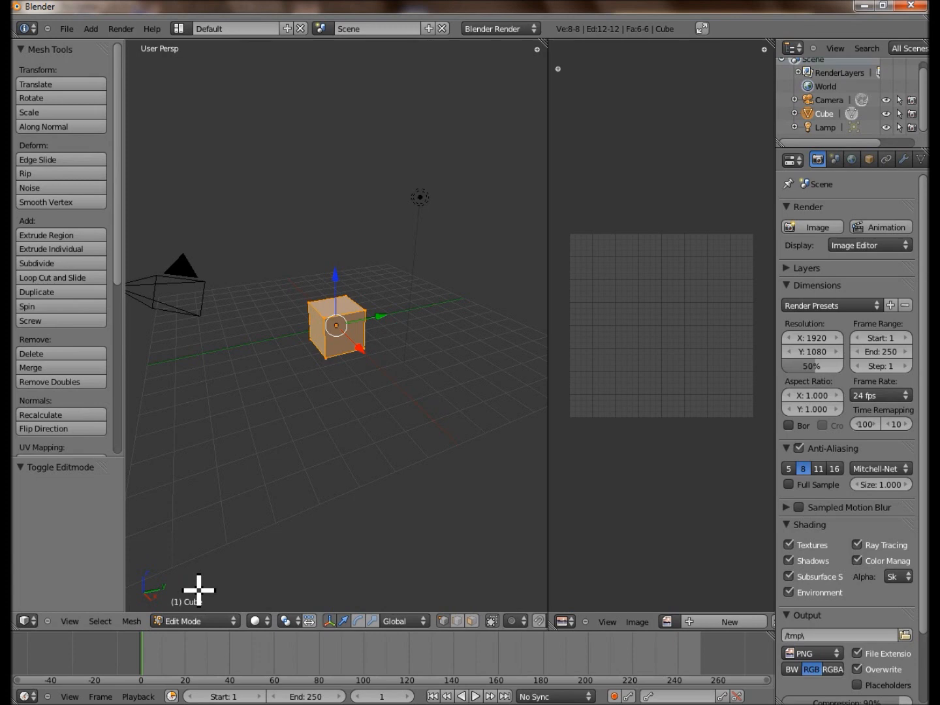
click(133, 622)
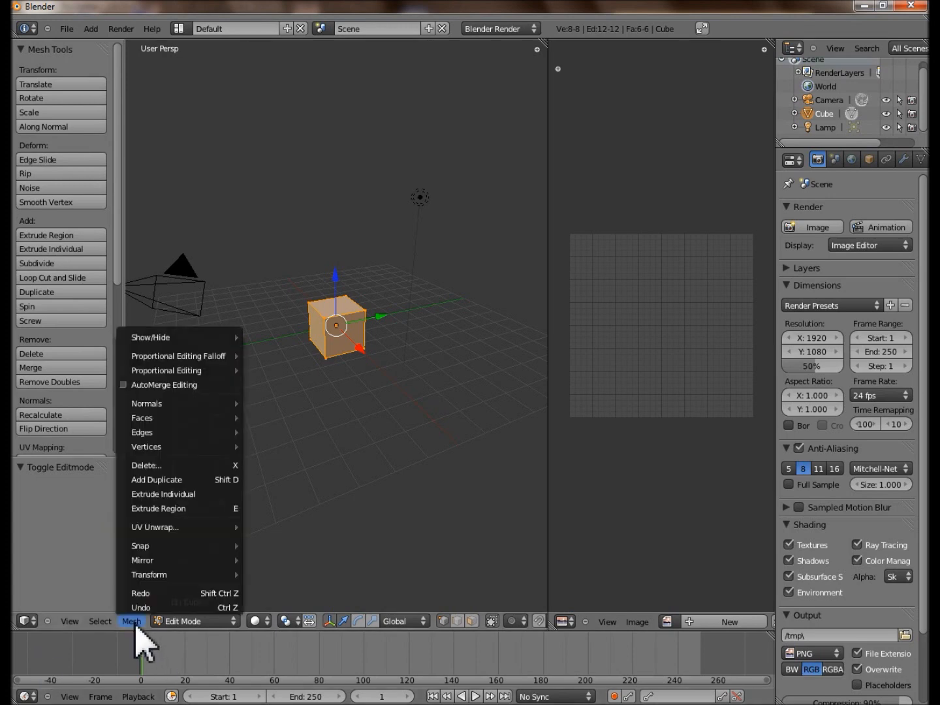
mouse_move(197, 527)
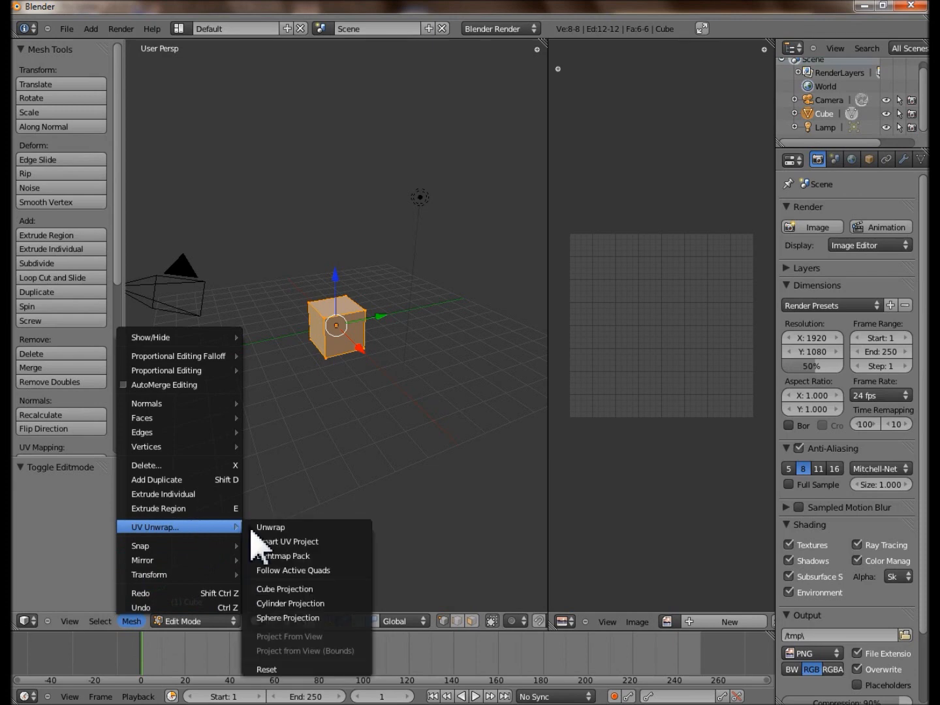
click(291, 542)
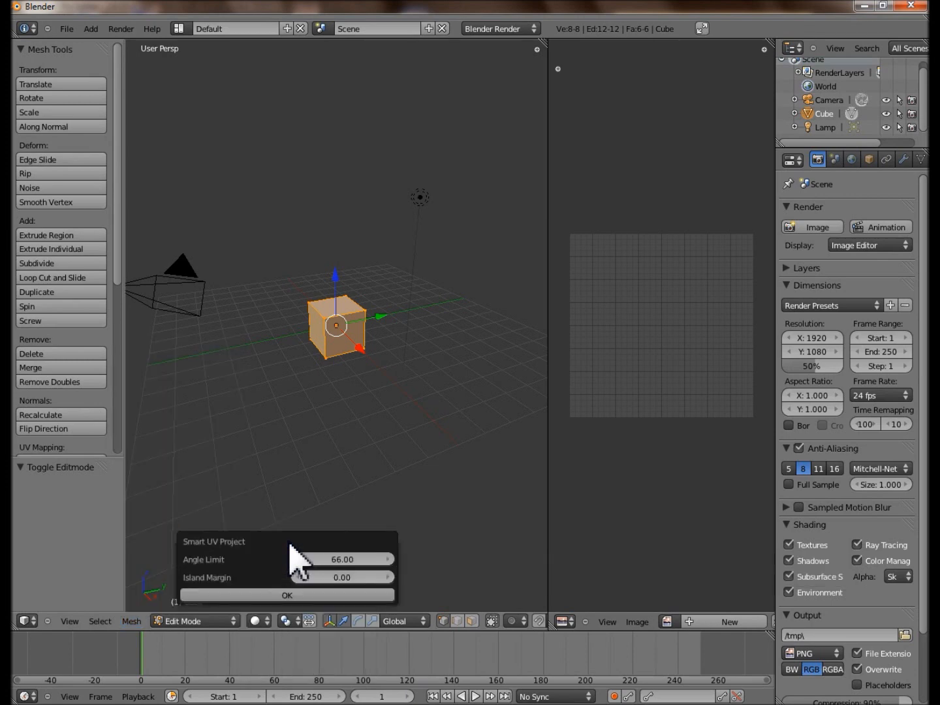
click(290, 594)
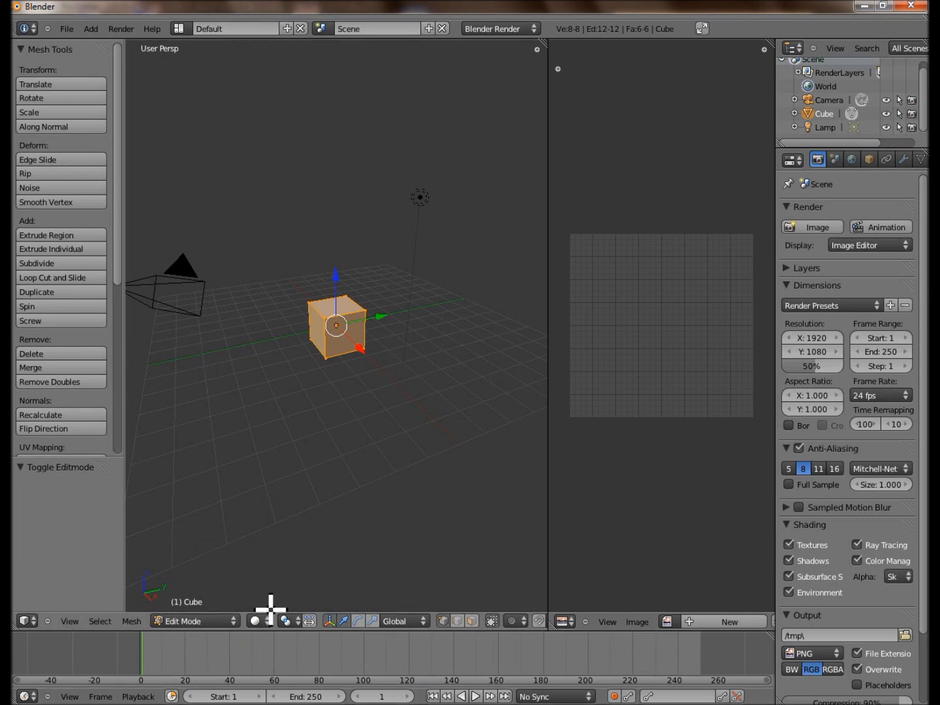
click(133, 620)
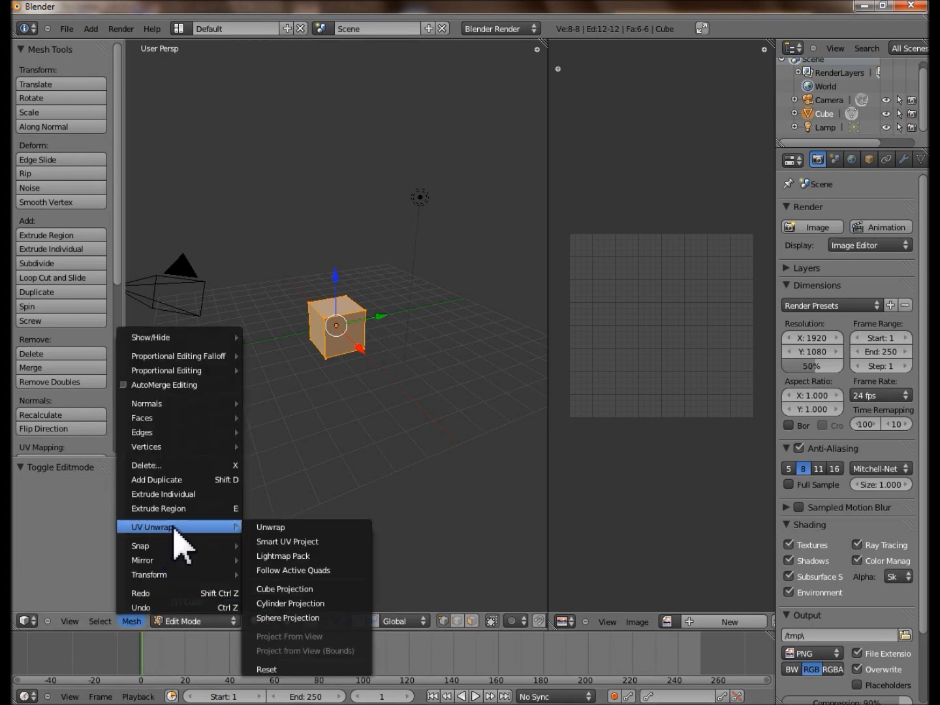
click(312, 543)
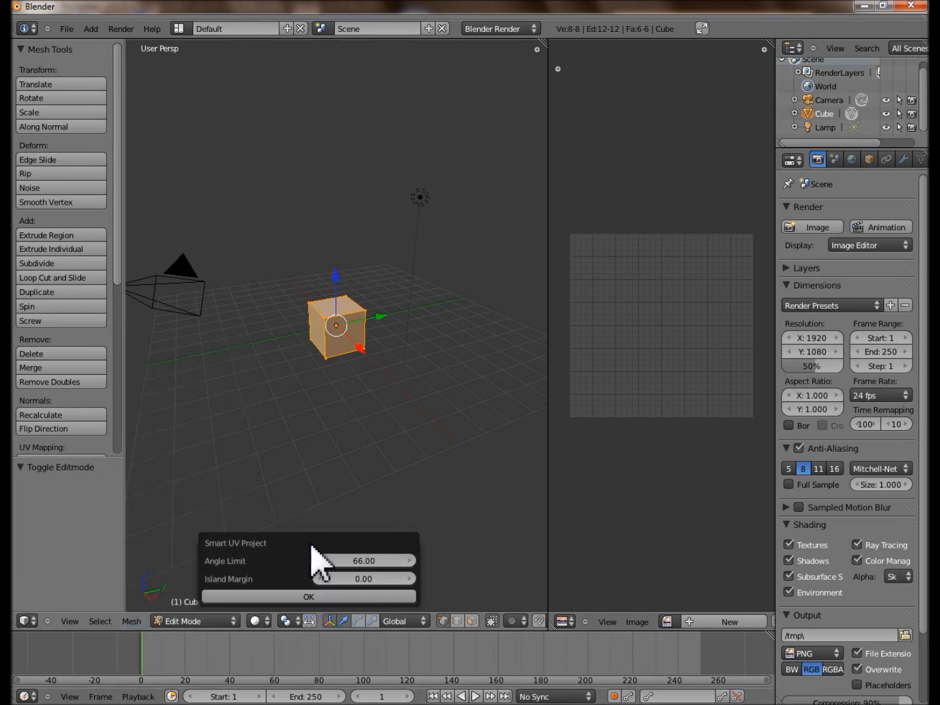
click(307, 596)
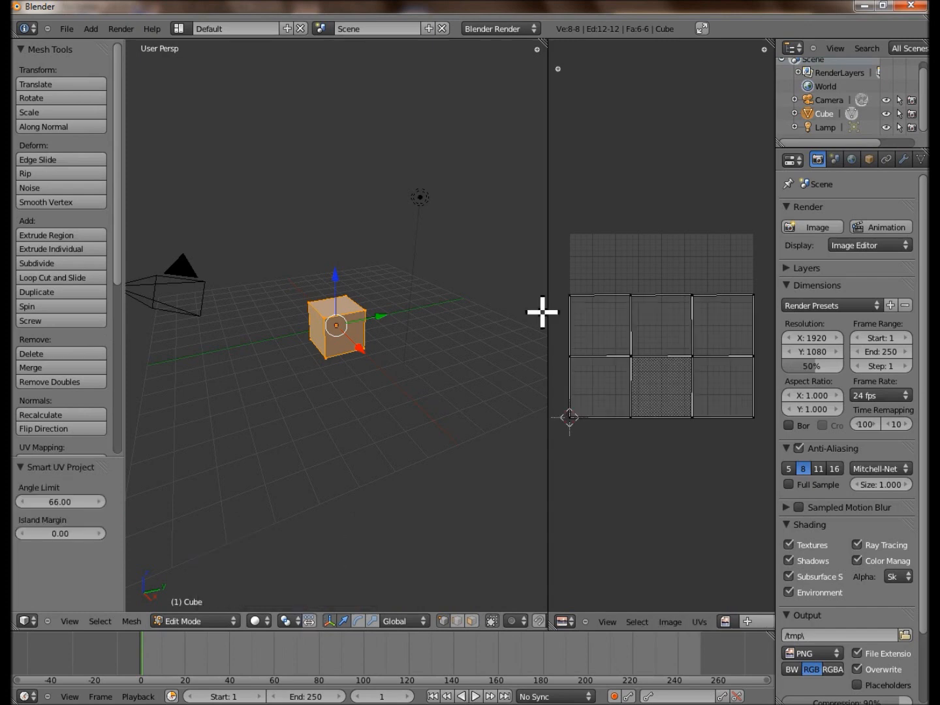
Show the cube's mesh data and run Lightmap Pack on the selected faces with New UV Layer enabled
click(920, 159)
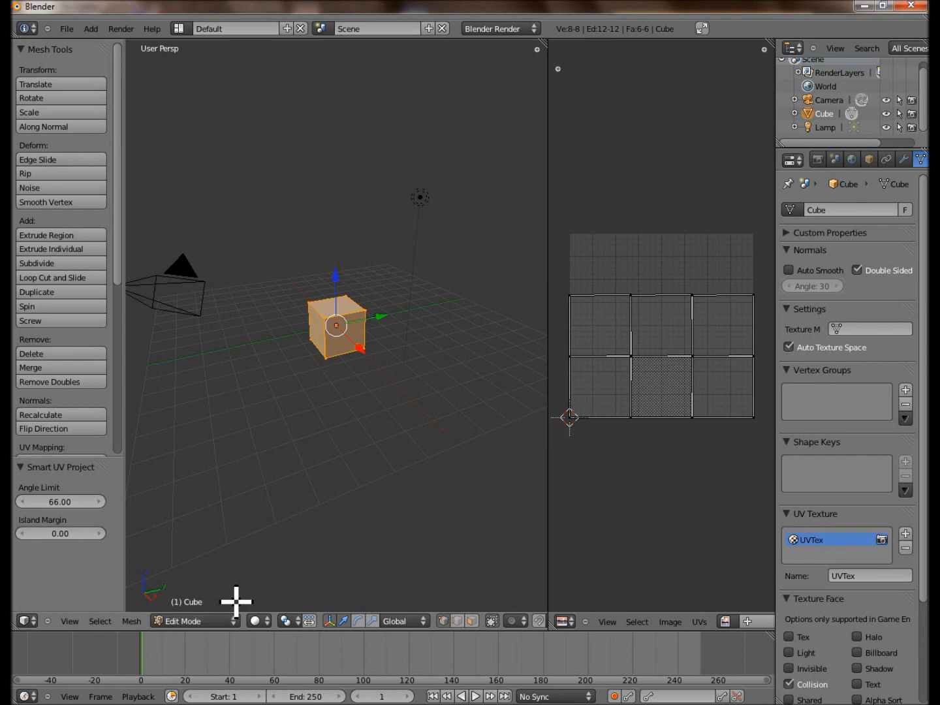
click(133, 621)
mouse_move(171, 529)
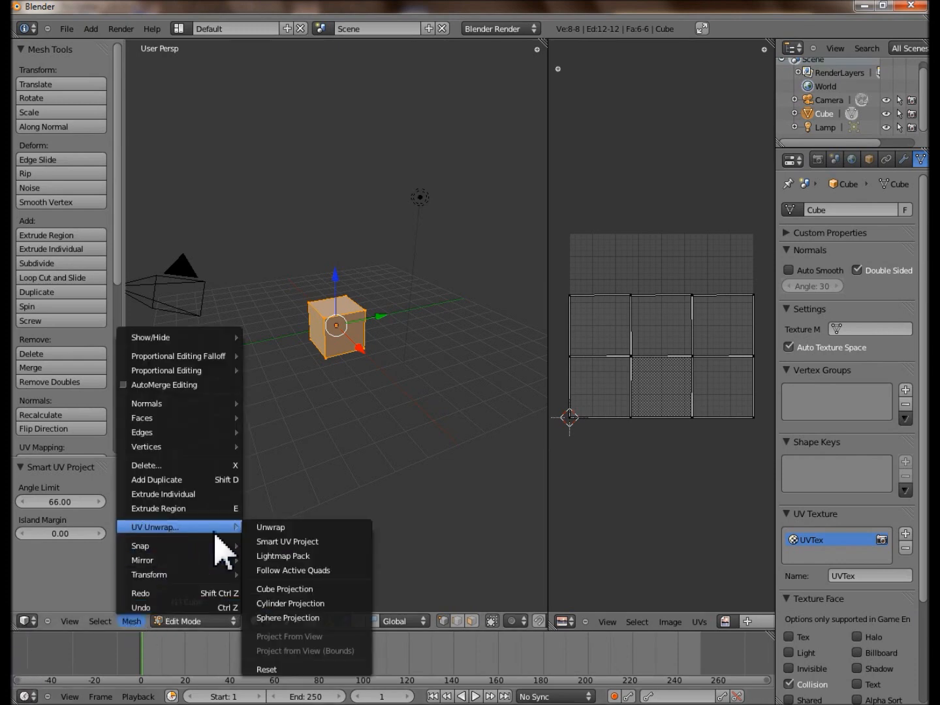
click(307, 558)
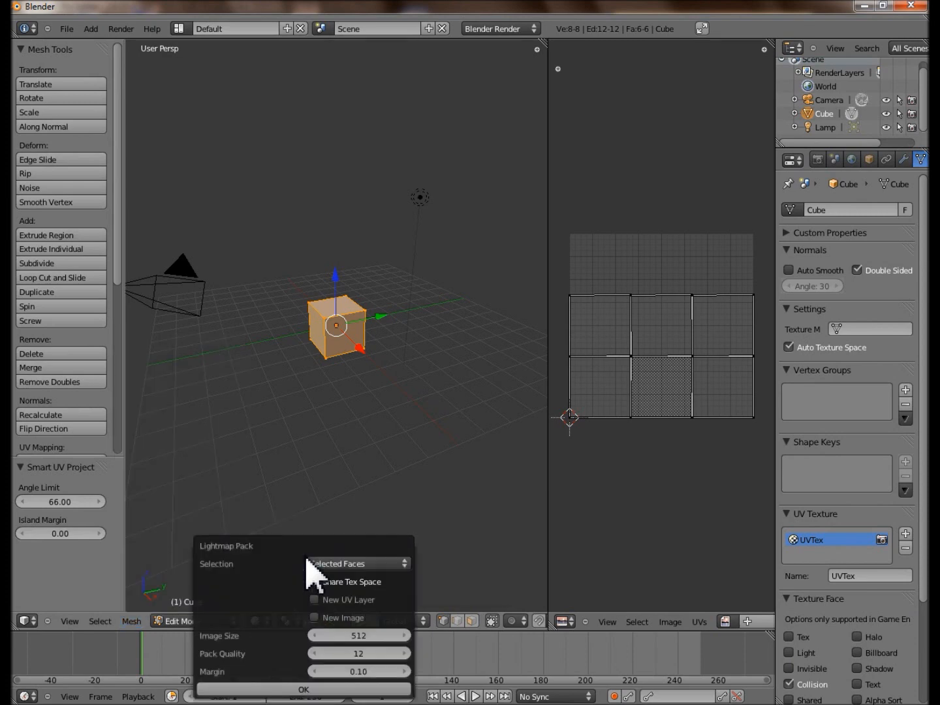
click(315, 599)
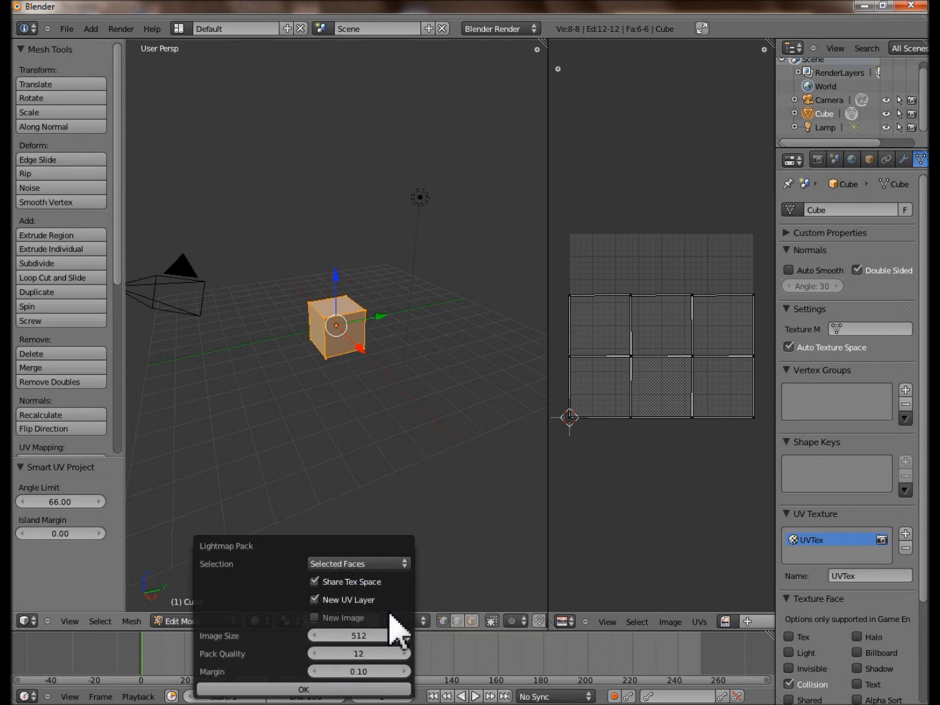
click(289, 690)
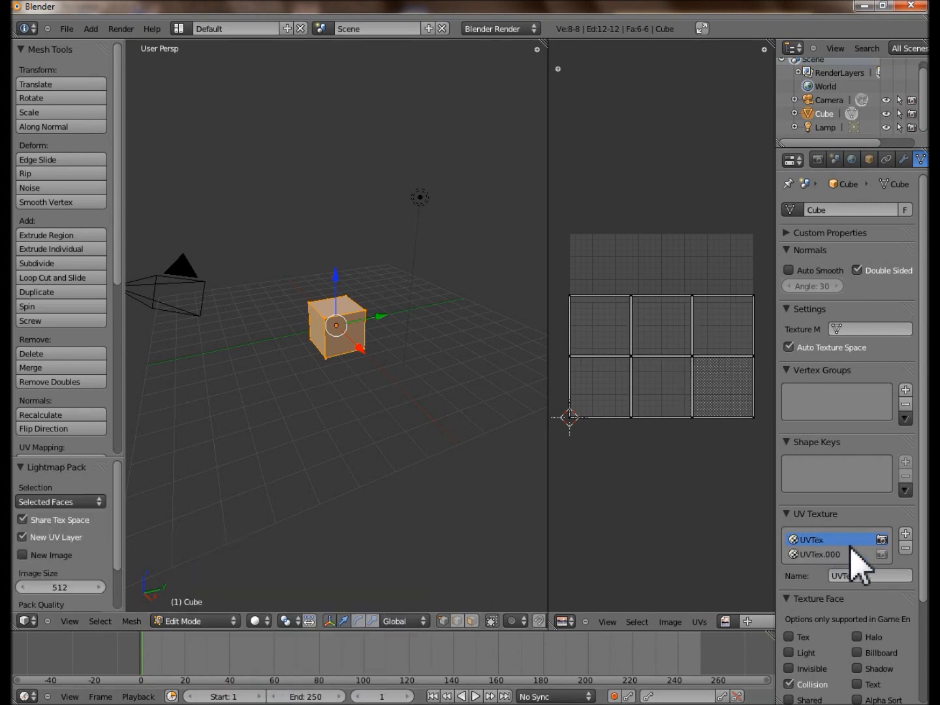
Rename the cube's second UV texture layer as Ligthmap
click(807, 554)
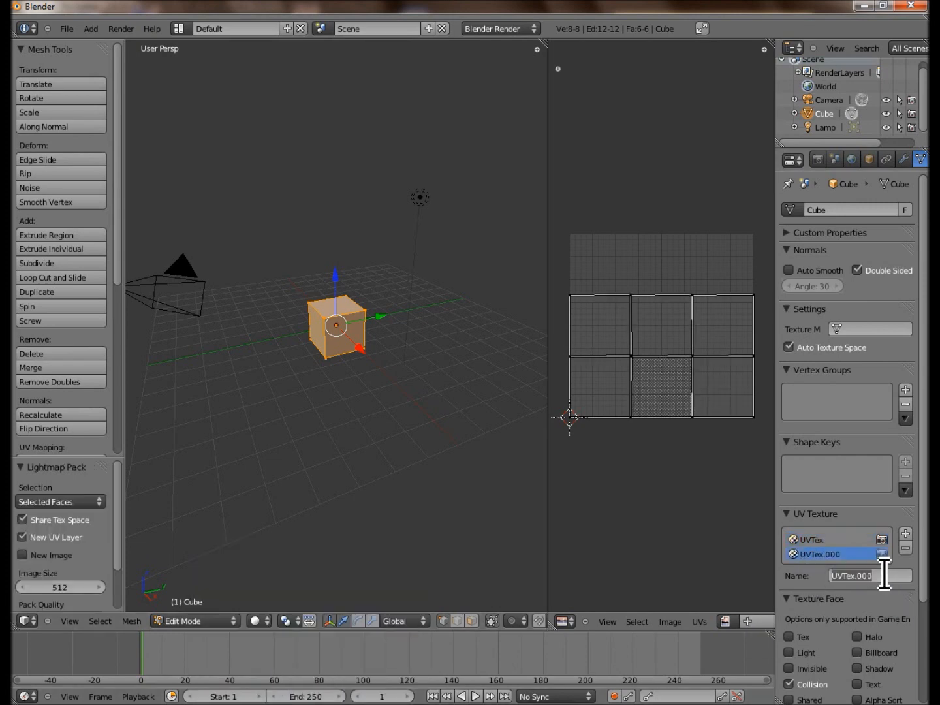
text(Ligthmap)
key(Return)
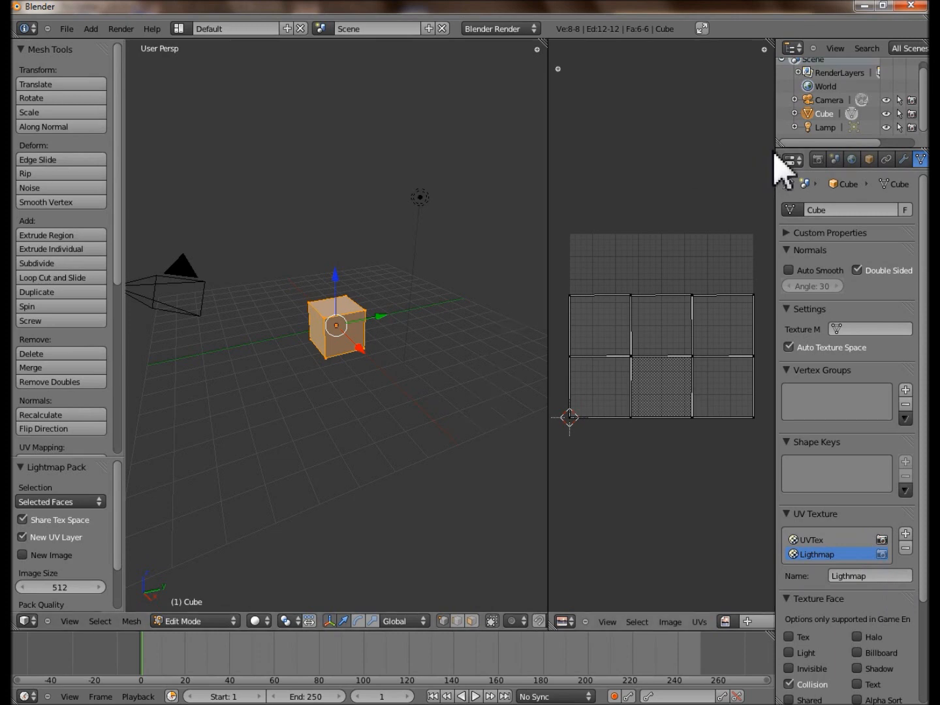
Widen the properties area and rename the cube's existing material as BoxSides
drag(774, 150, 701, 150)
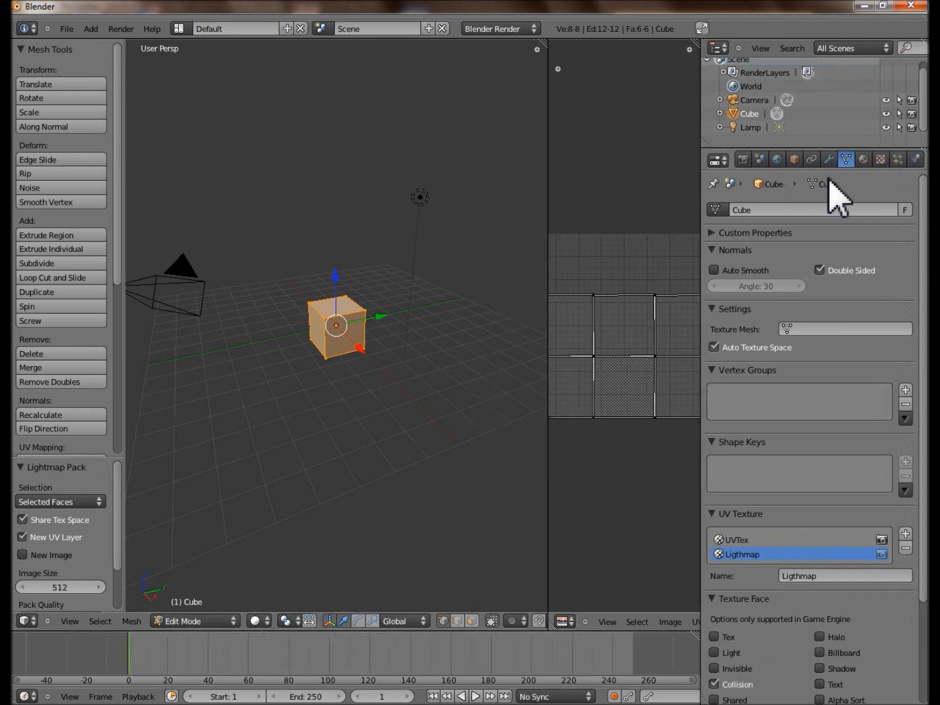
click(864, 160)
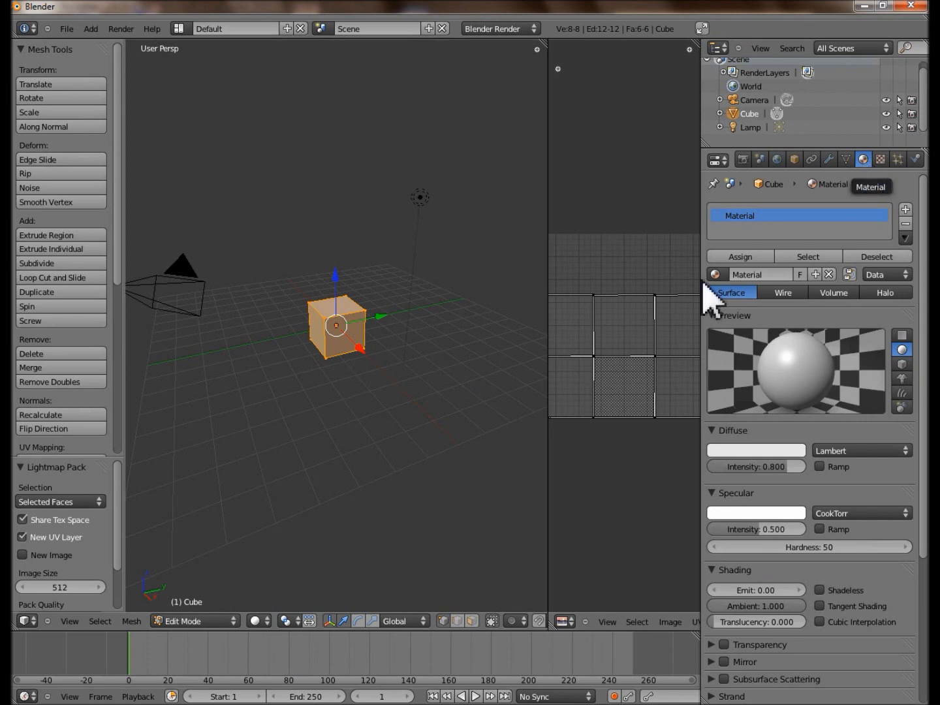
click(763, 273)
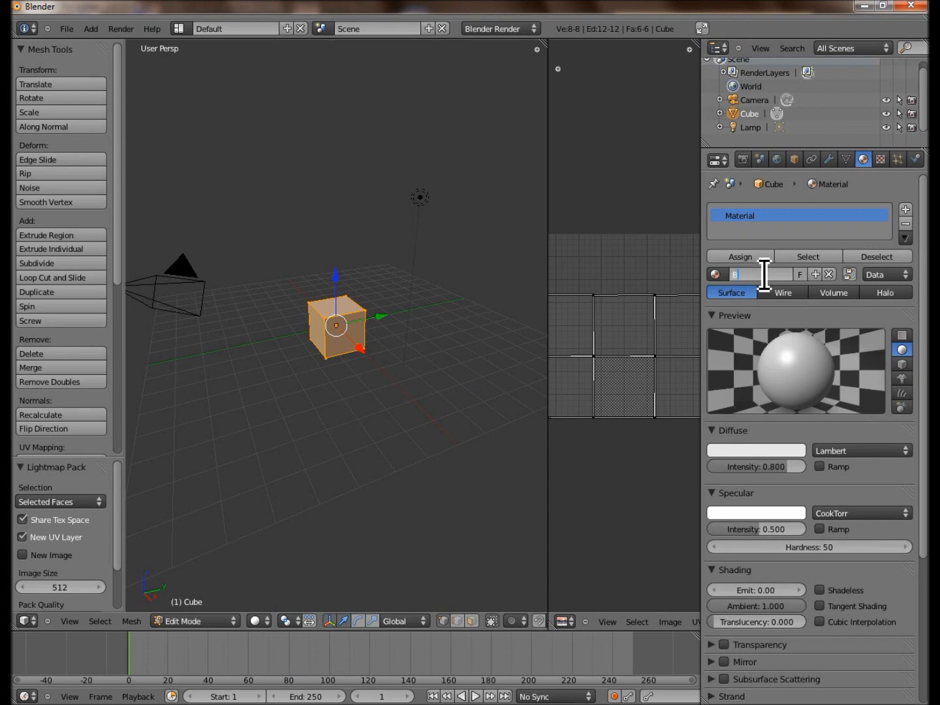
text(es)
key(Return)
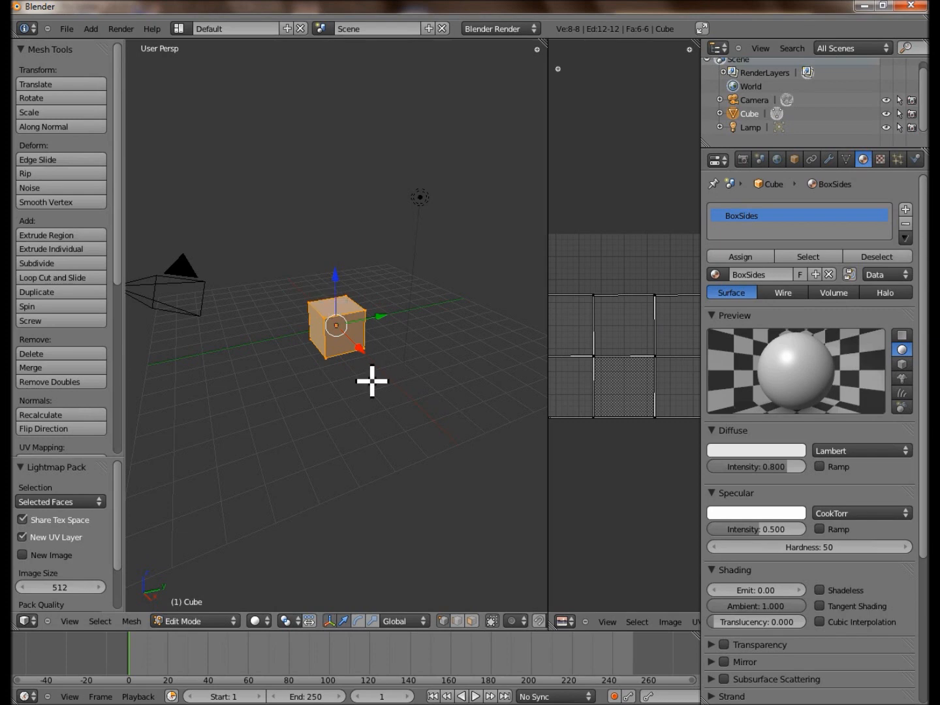
Add two more materials to the cube, named BoxTop and BoxBottom
click(905, 210)
click(745, 273)
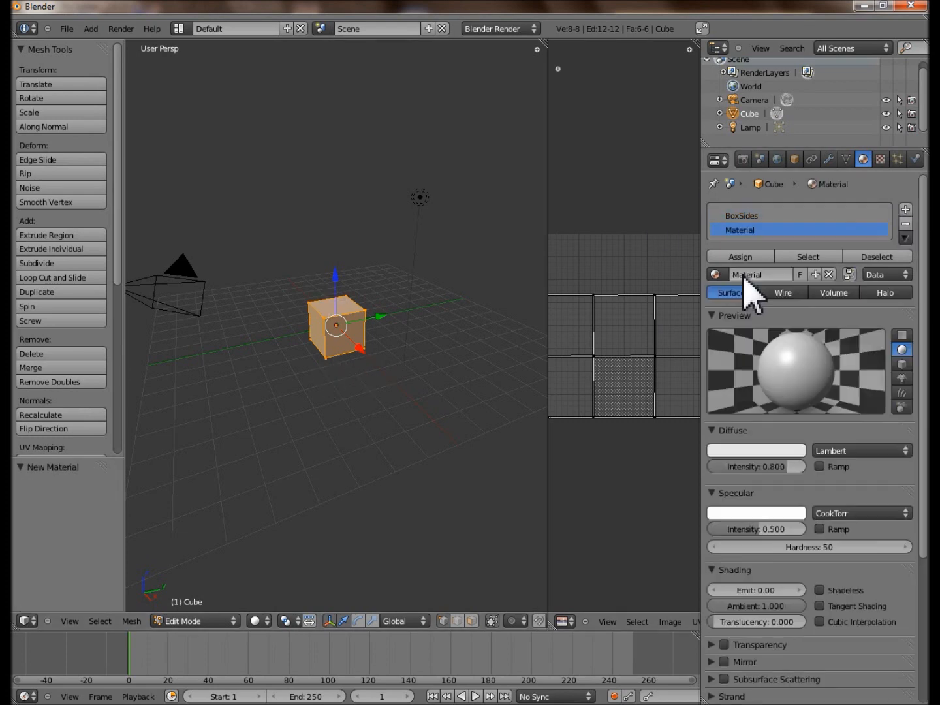
double_click(749, 275)
text(BoxTop)
key(Return)
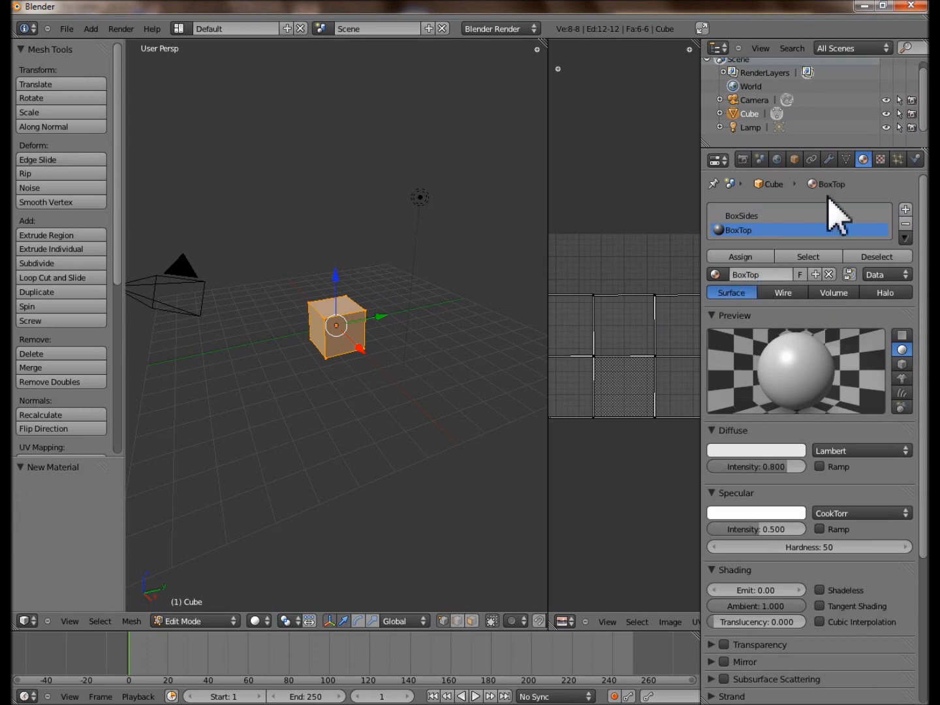
click(905, 209)
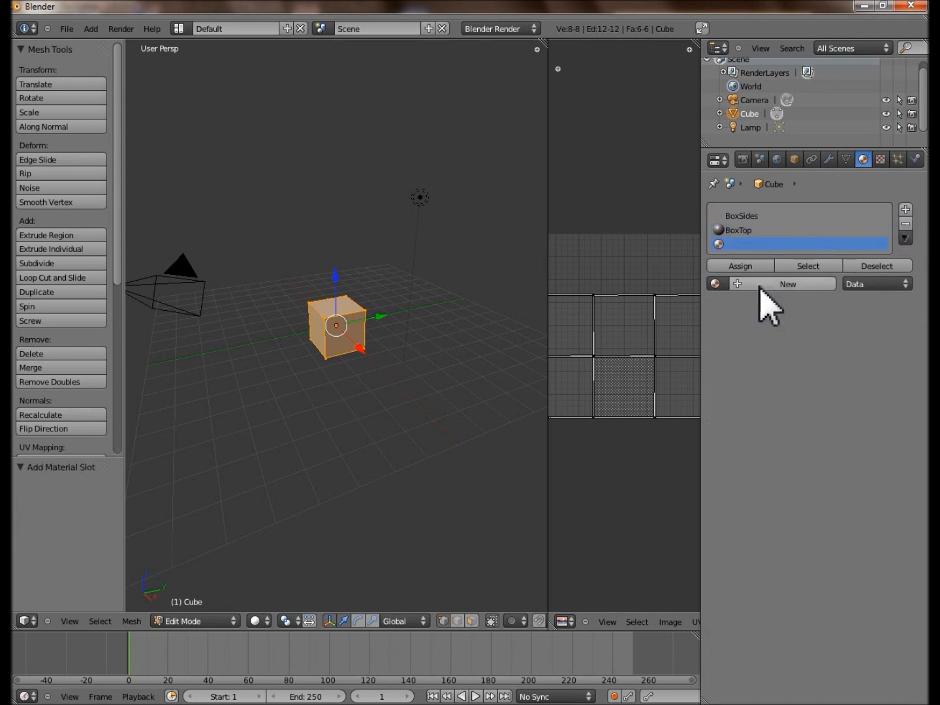
click(758, 283)
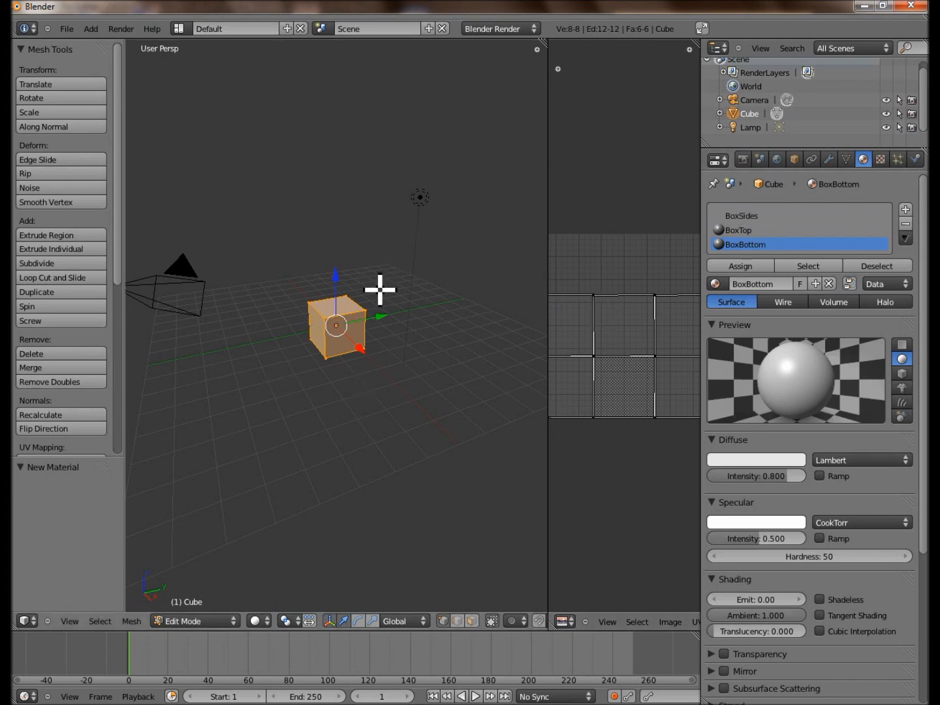
Assign the BoxTop material to only the cube's top face, using face select mode
key(a)
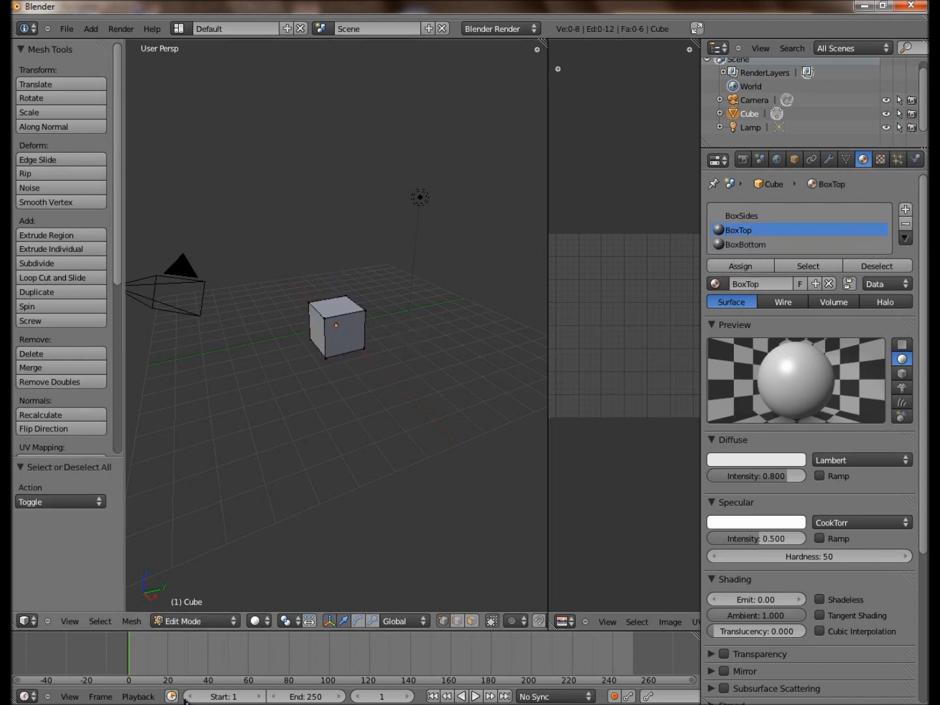
click(473, 620)
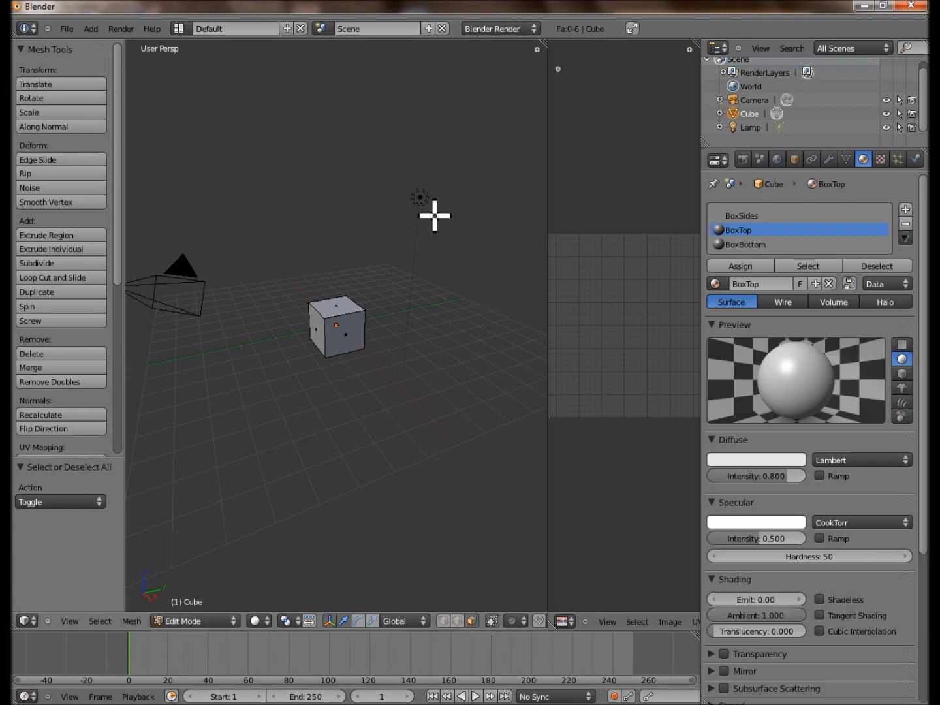
right_click(331, 311)
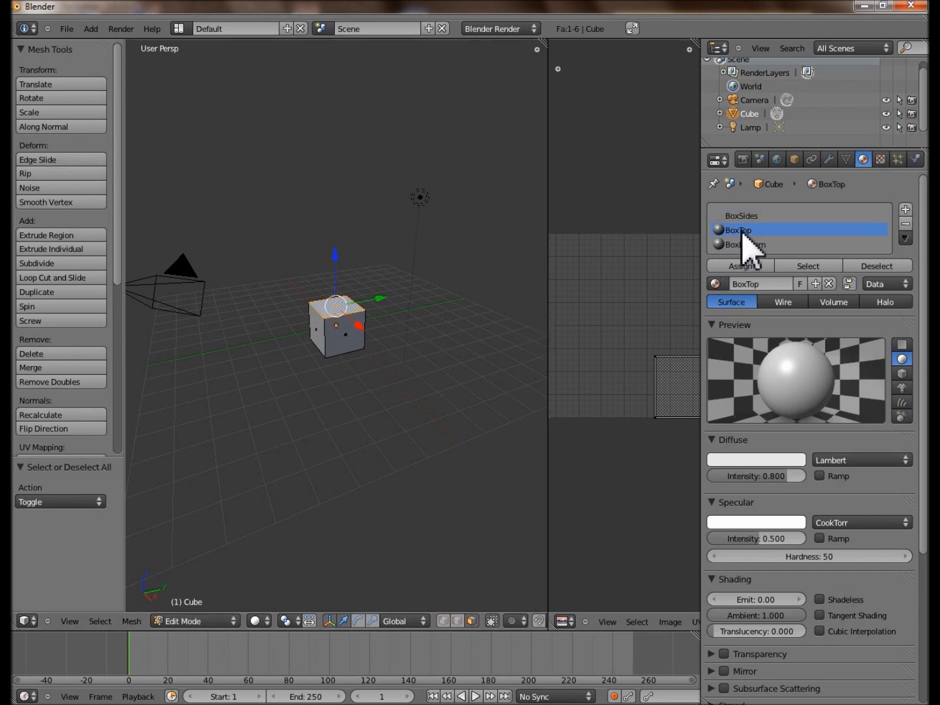
click(732, 268)
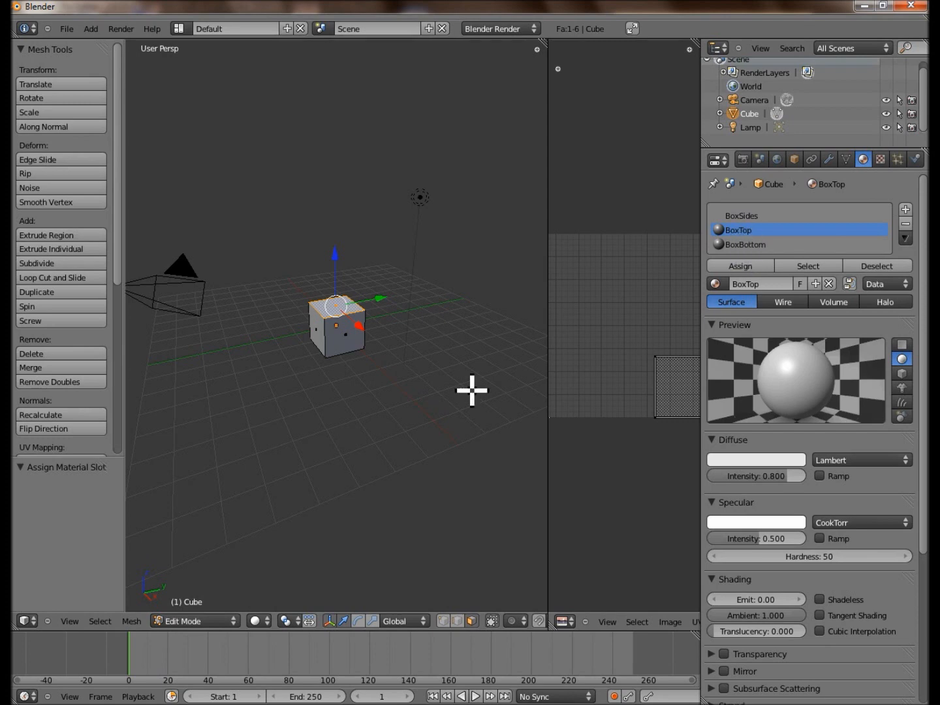
Check which cube faces use BoxSides by selecting them, with the UV editor widened, and clear the selection
key(a)
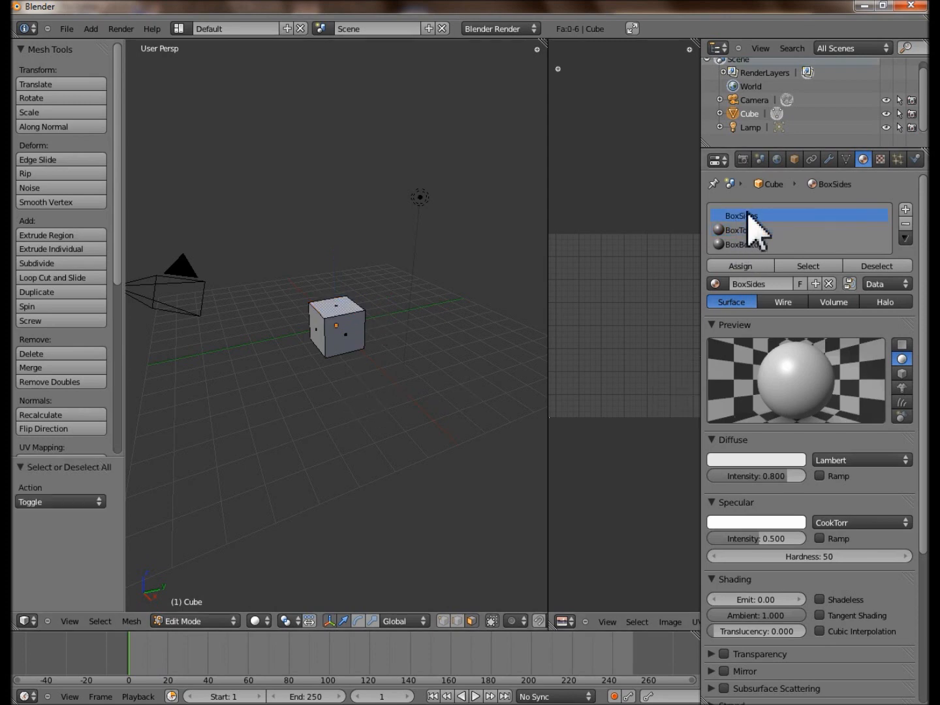
click(806, 266)
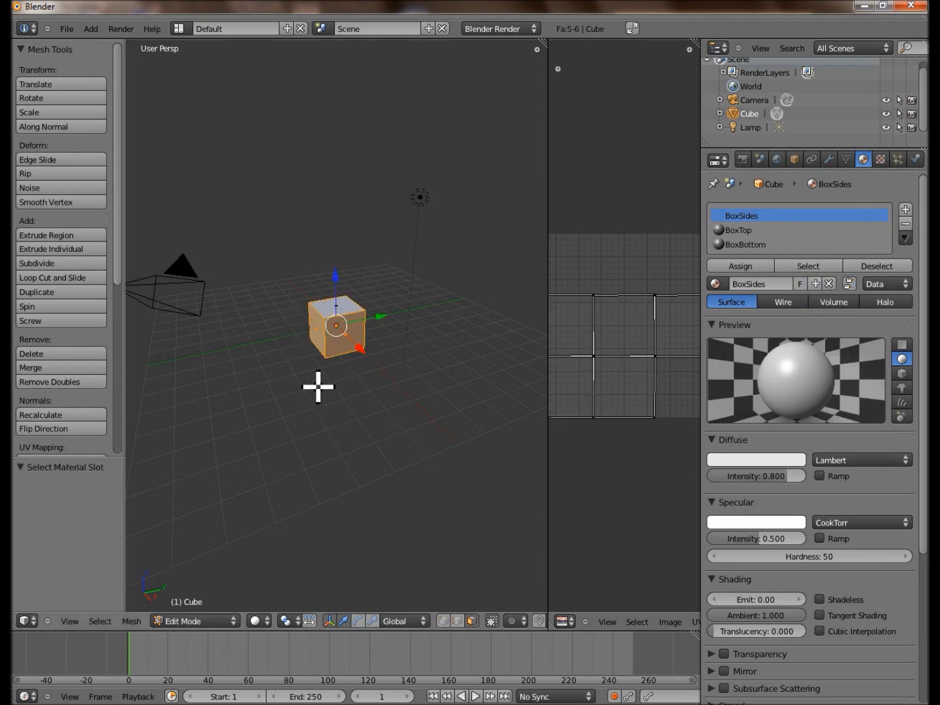
drag(548, 321, 503, 313)
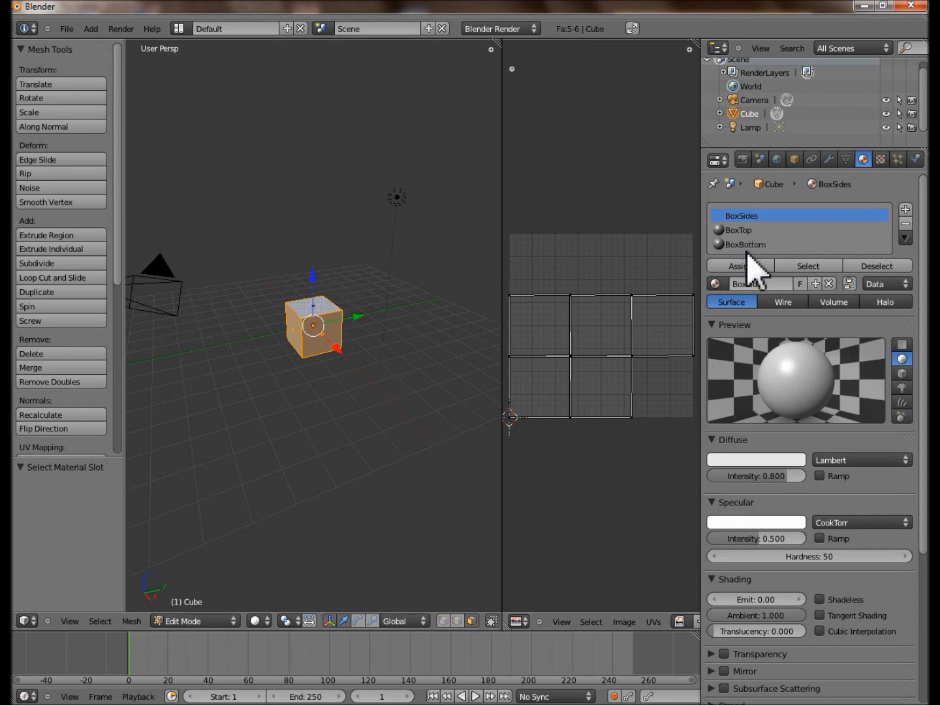
key(a)
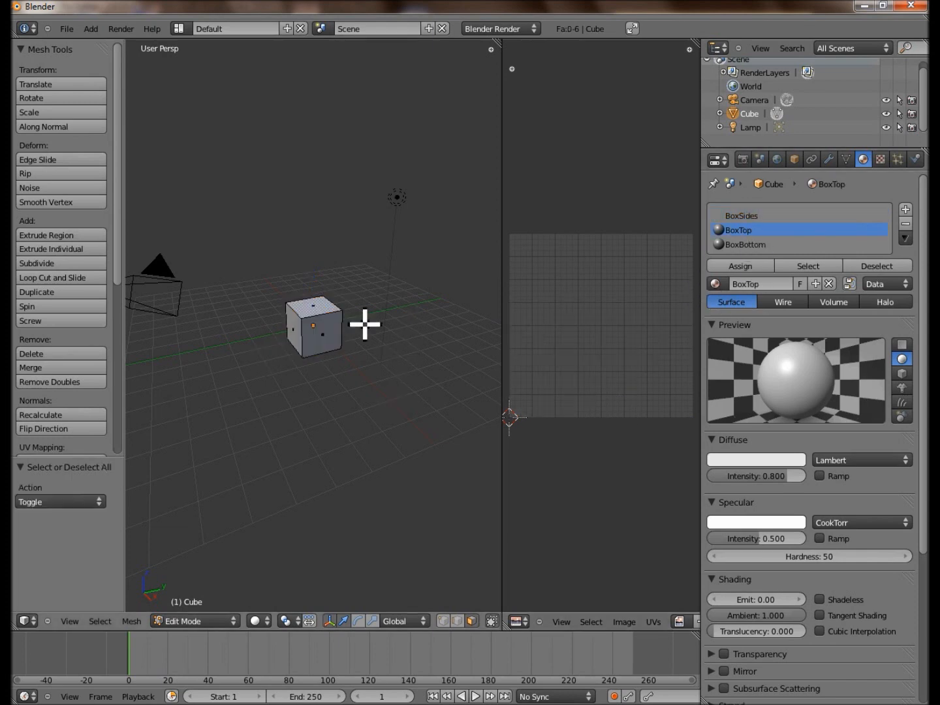
Assign the BoxBottom material to only the cube's bottom face, after checking which face uses BoxTop
click(812, 266)
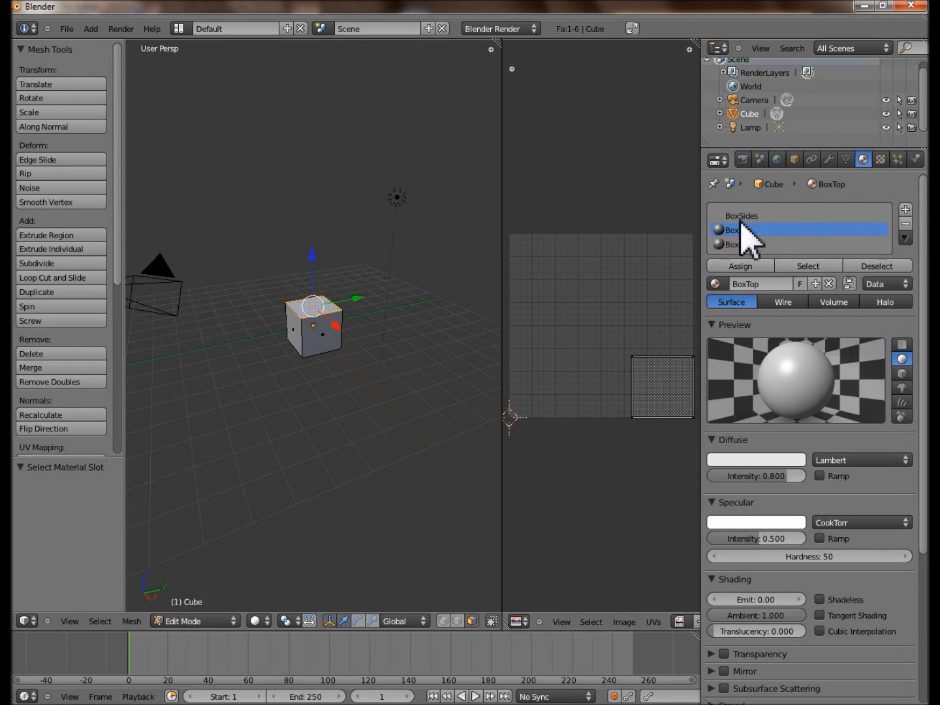
middle_drag(286, 413, 330, 250)
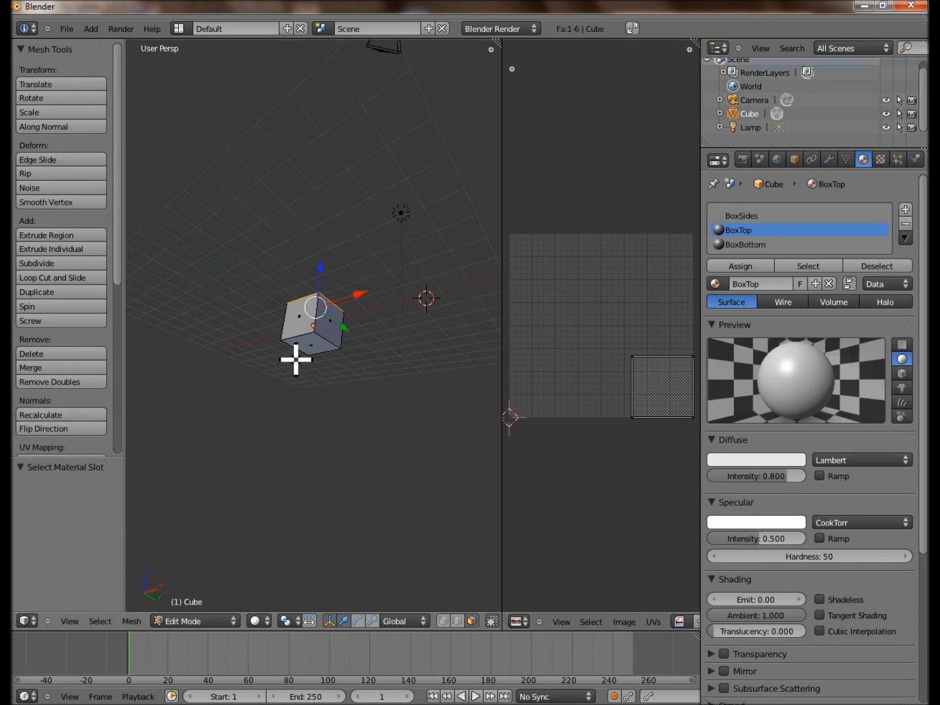
key(a)
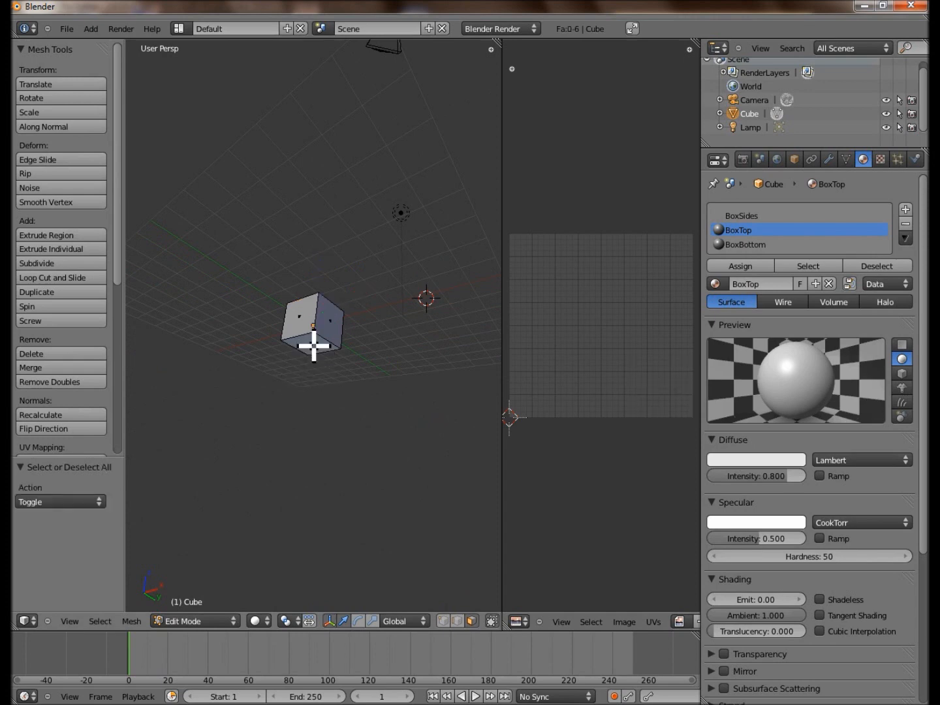
right_click(310, 350)
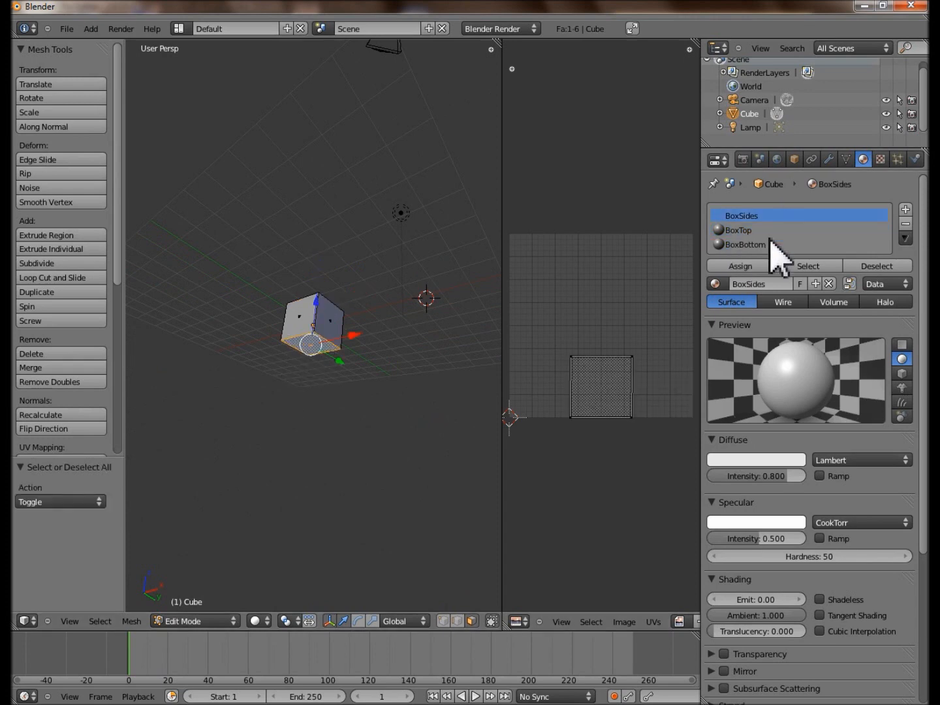
click(736, 267)
Check the material assignments by selecting the cube faces that use BoxTop and those that use BoxSides
middle_drag(398, 379, 338, 440)
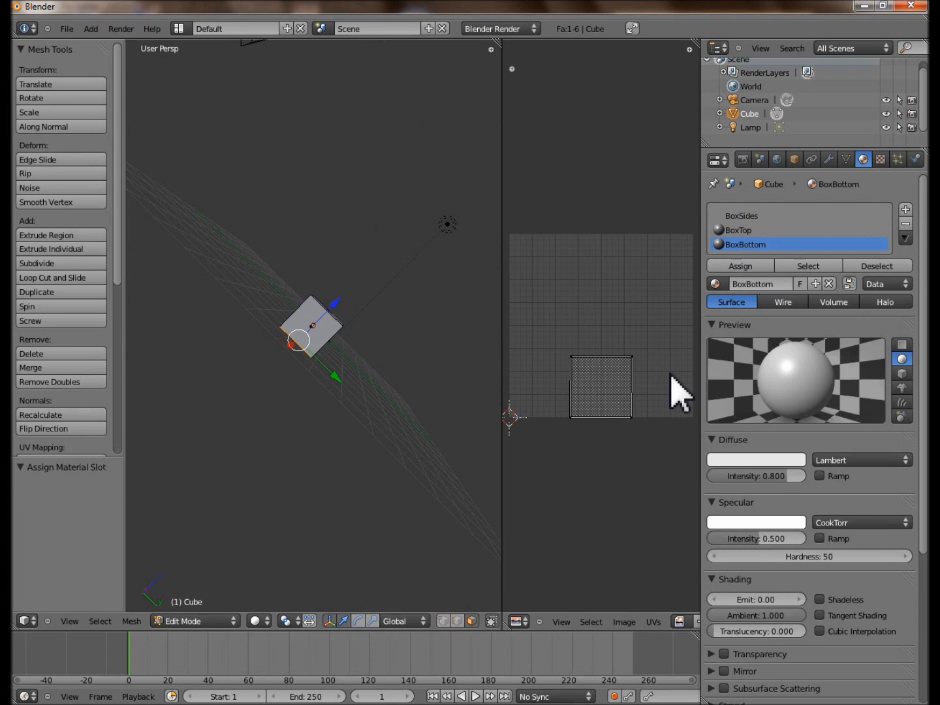
click(742, 230)
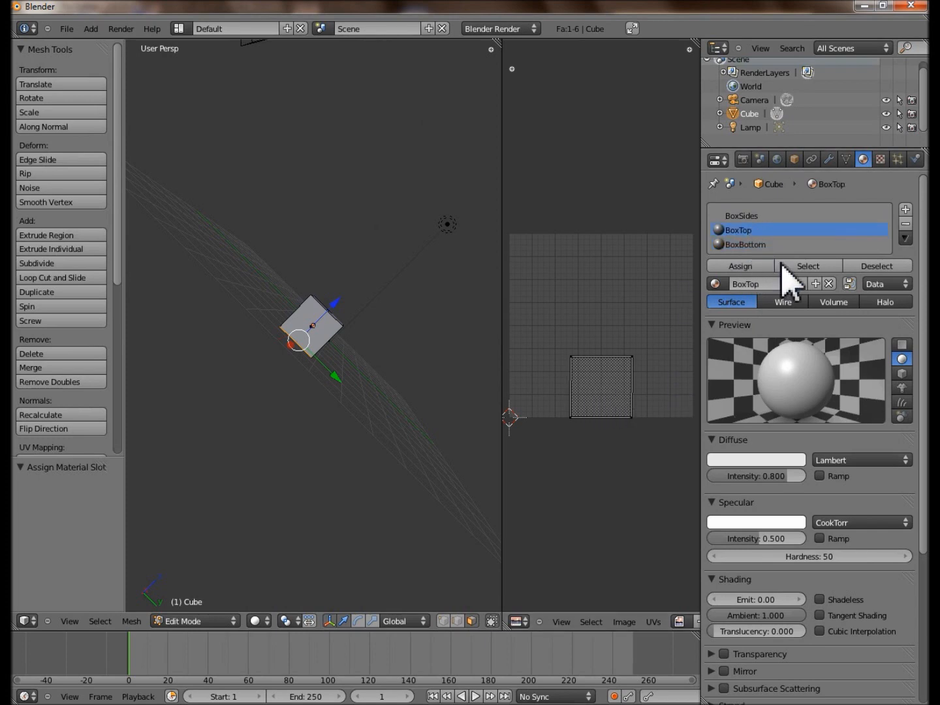
click(809, 266)
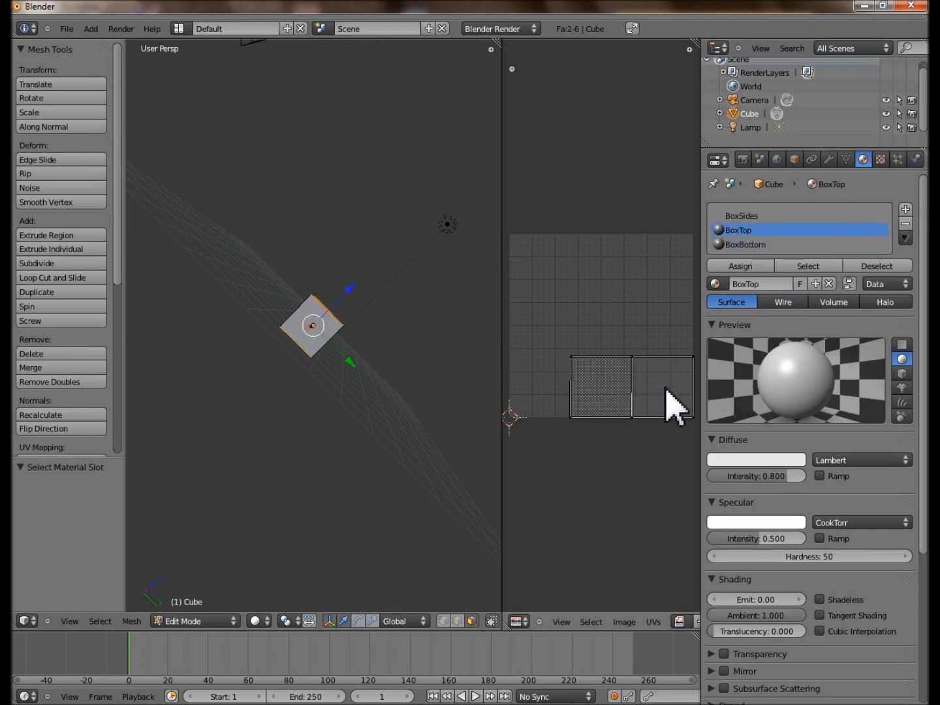
click(744, 215)
click(809, 268)
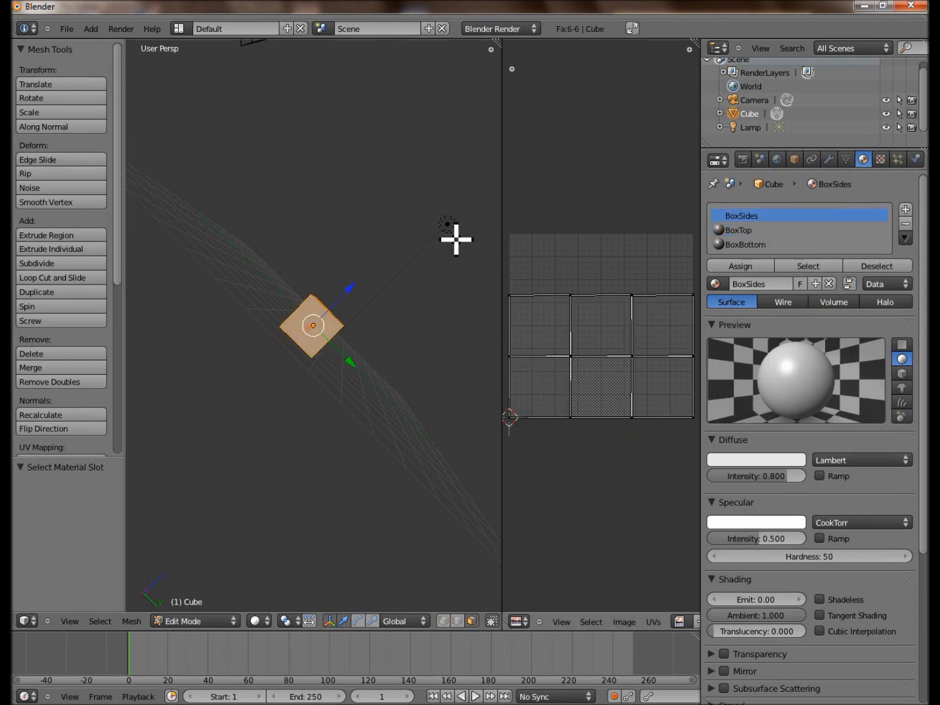
Try to save the scene as BoxMaterials.blend in the project's Models folder
click(67, 30)
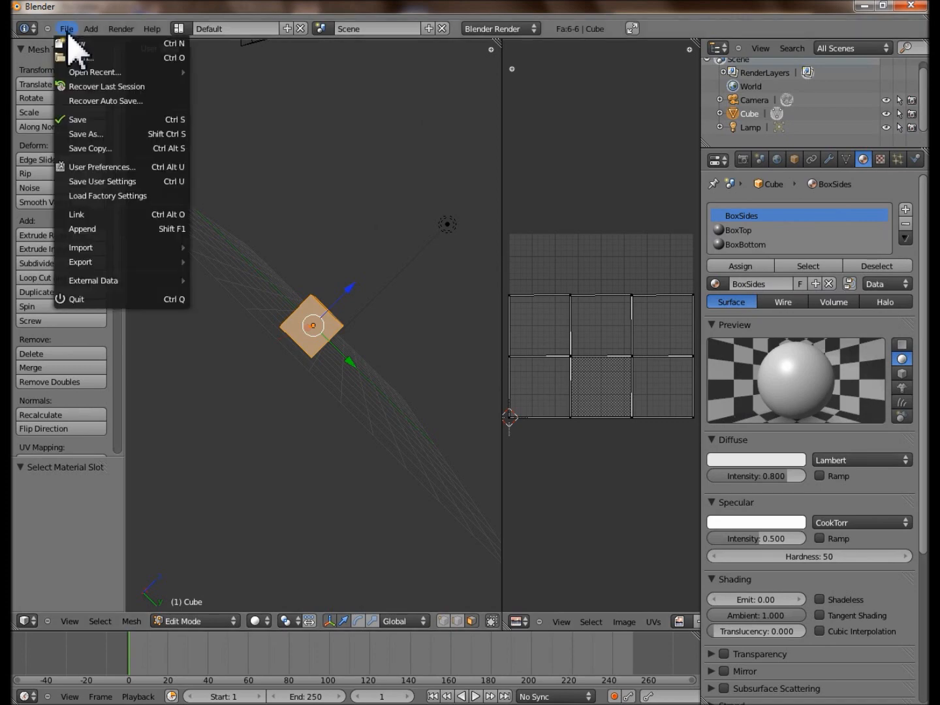
click(86, 121)
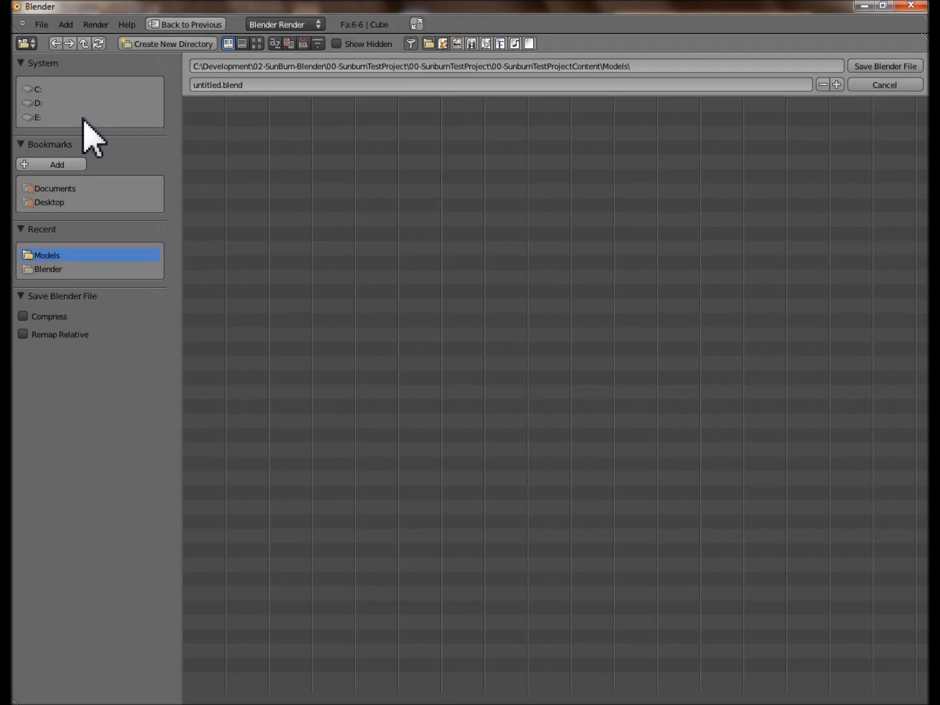
click(246, 87)
text(BoxMaterials)
key(Return)
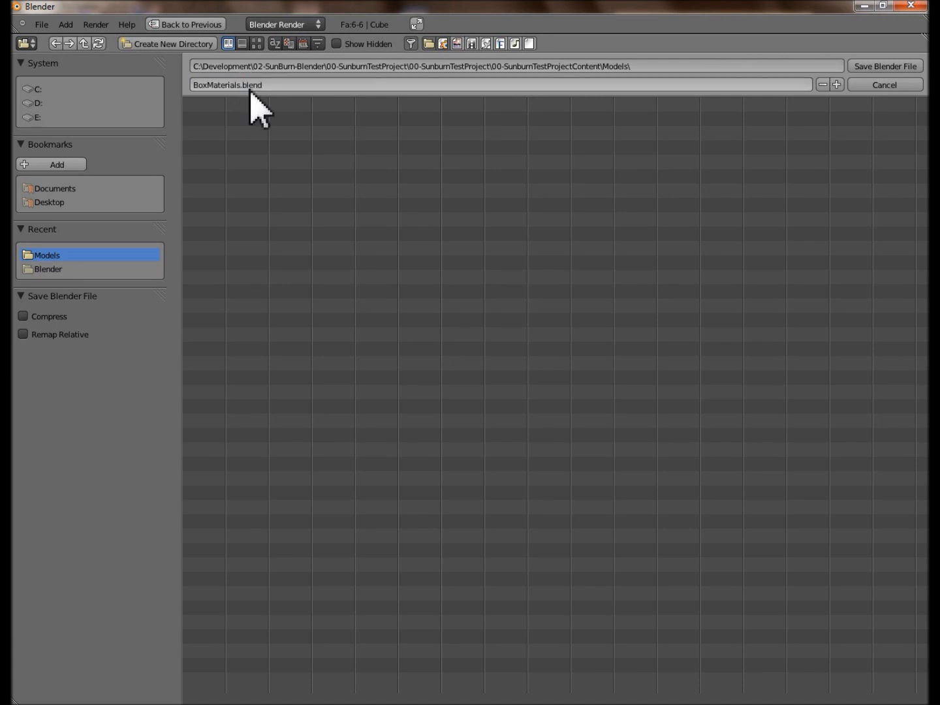
click(901, 66)
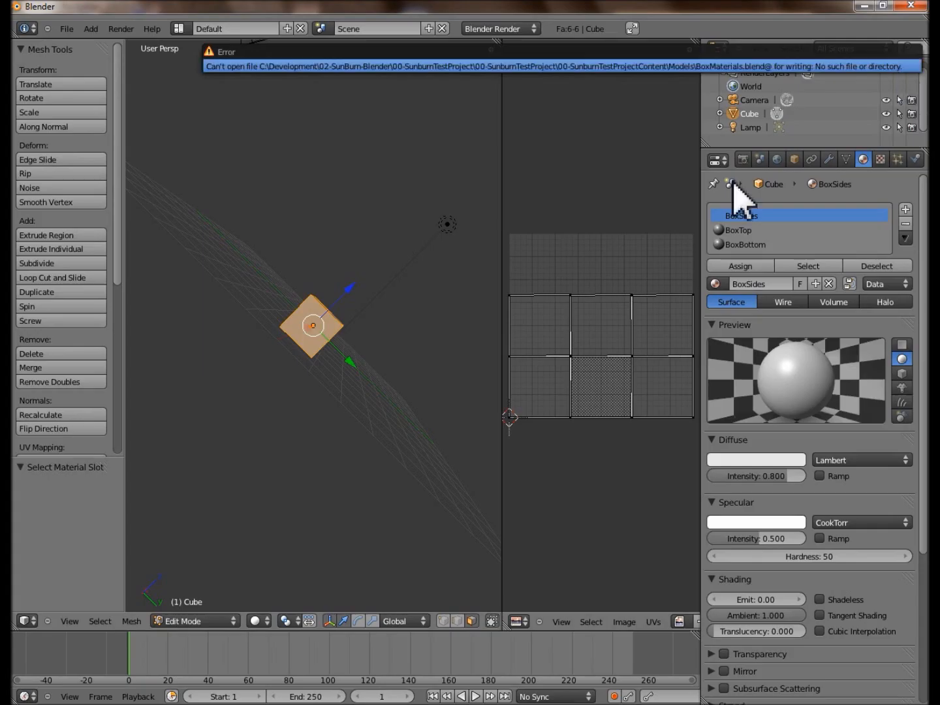
Start an Autodesk FBX export and browse to C:\Development\02-SunBurn-Blender\00-SunburnTestProject\00-SunburnTestProject\00-SunburnTestProjectContent as the destination
middle_drag(302, 348, 299, 365)
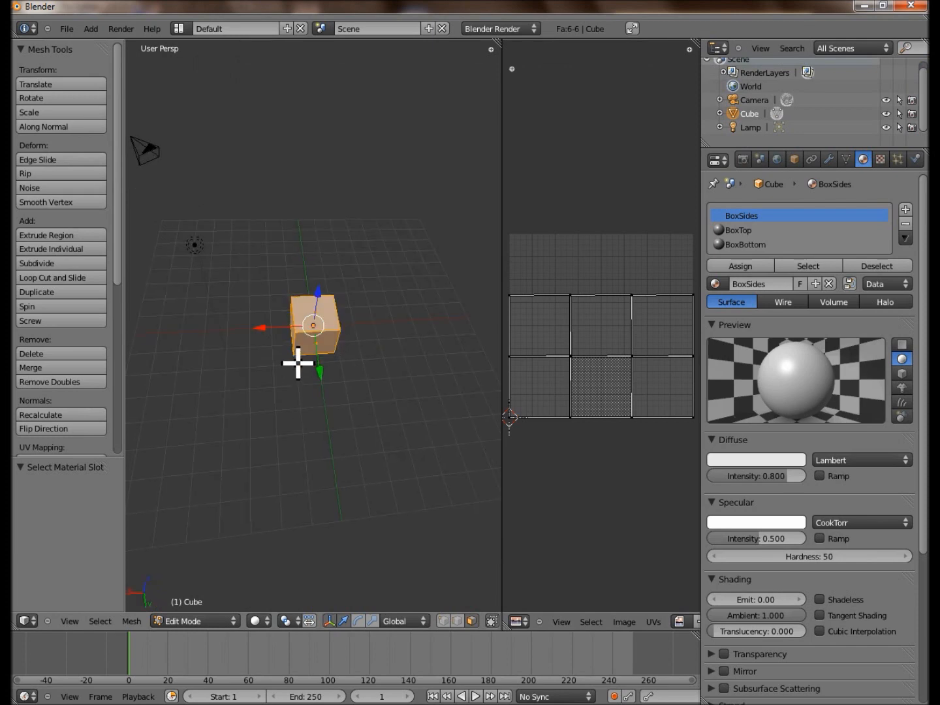
click(68, 30)
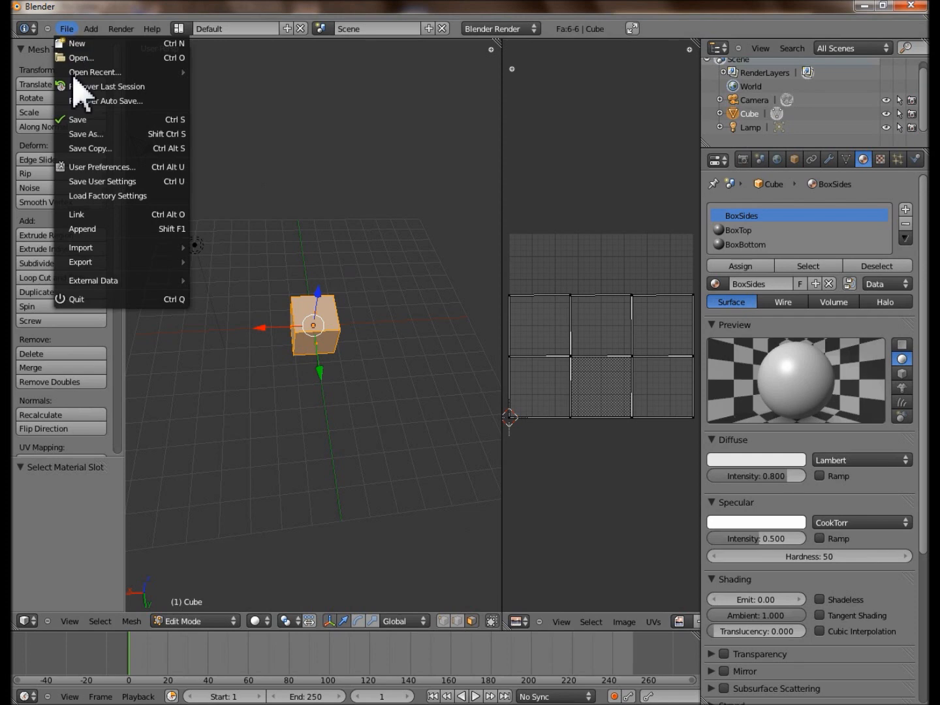
mouse_move(112, 261)
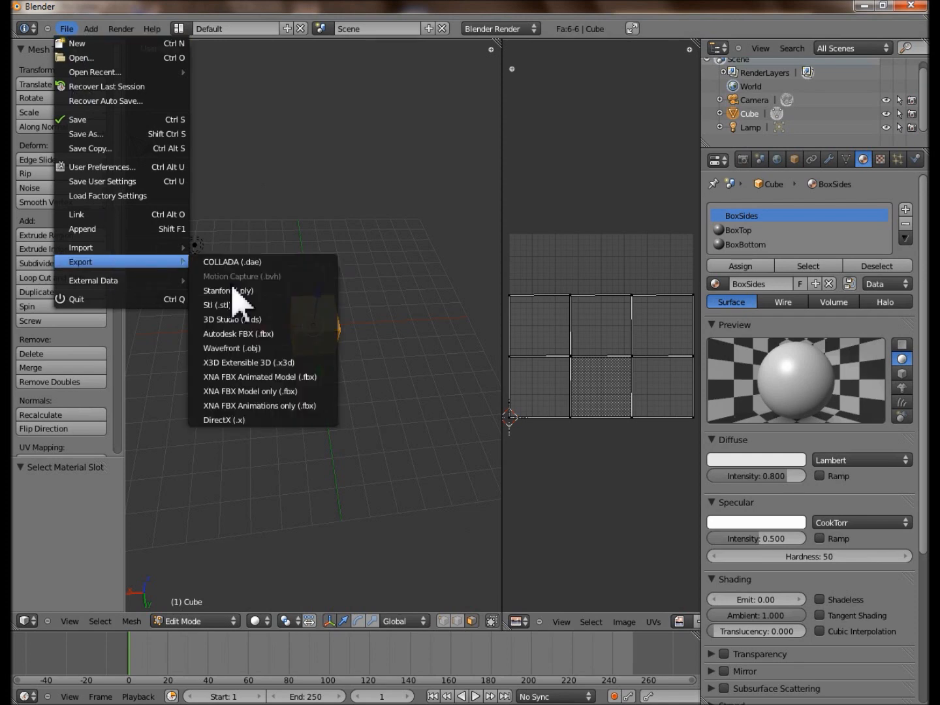
click(256, 334)
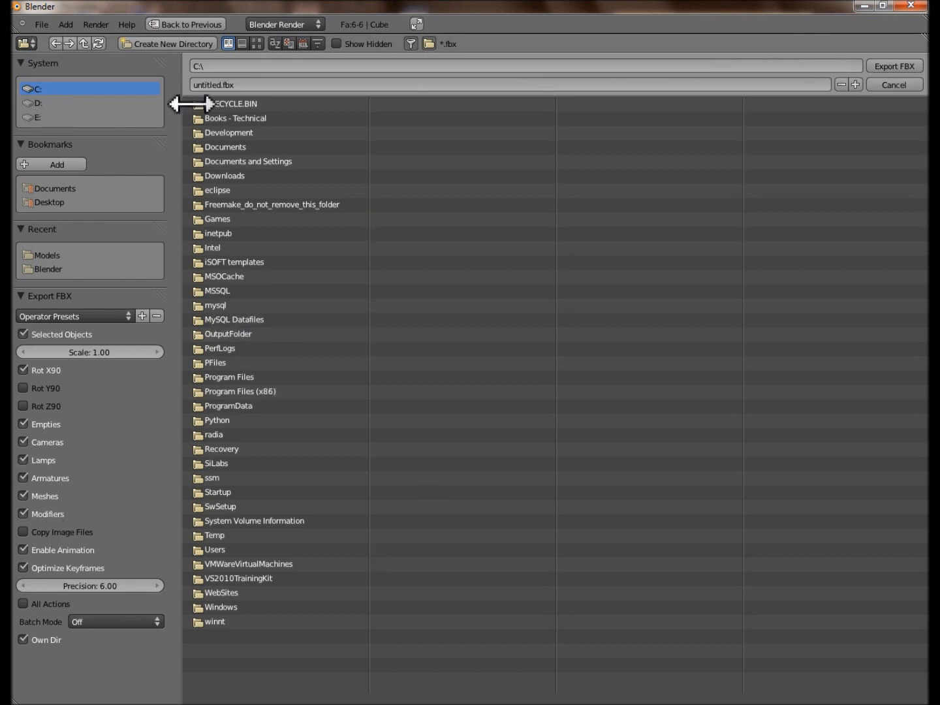
click(218, 134)
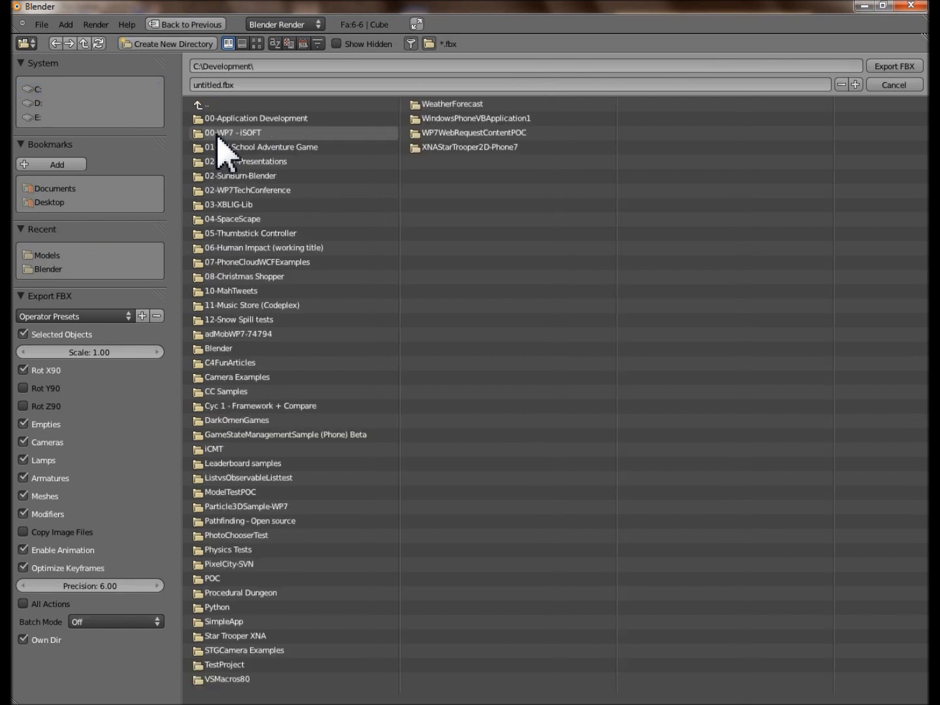
click(264, 175)
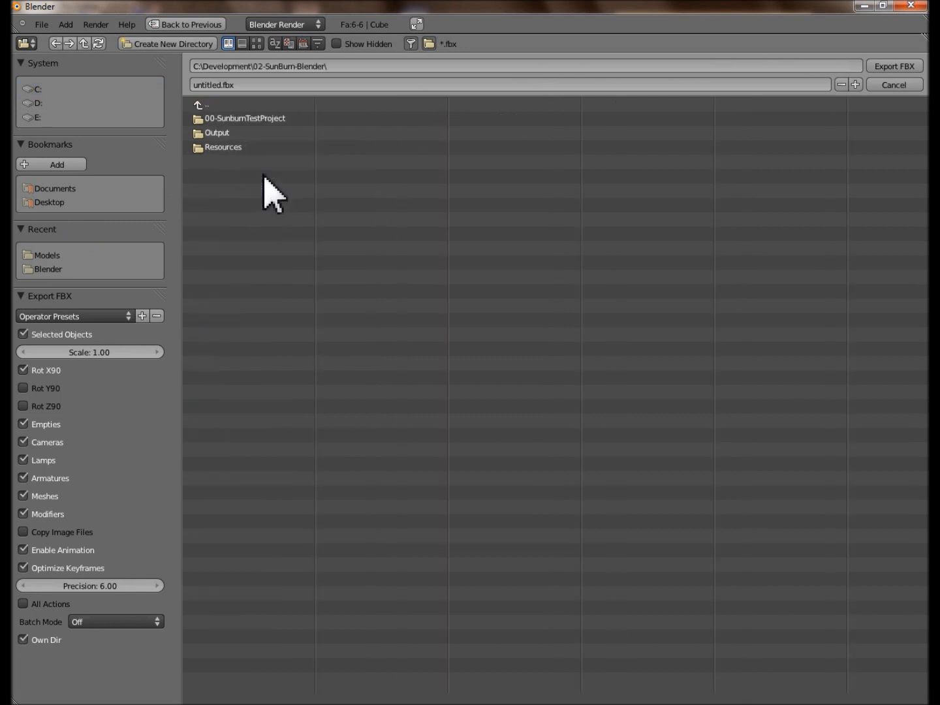
click(255, 120)
click(254, 120)
click(253, 134)
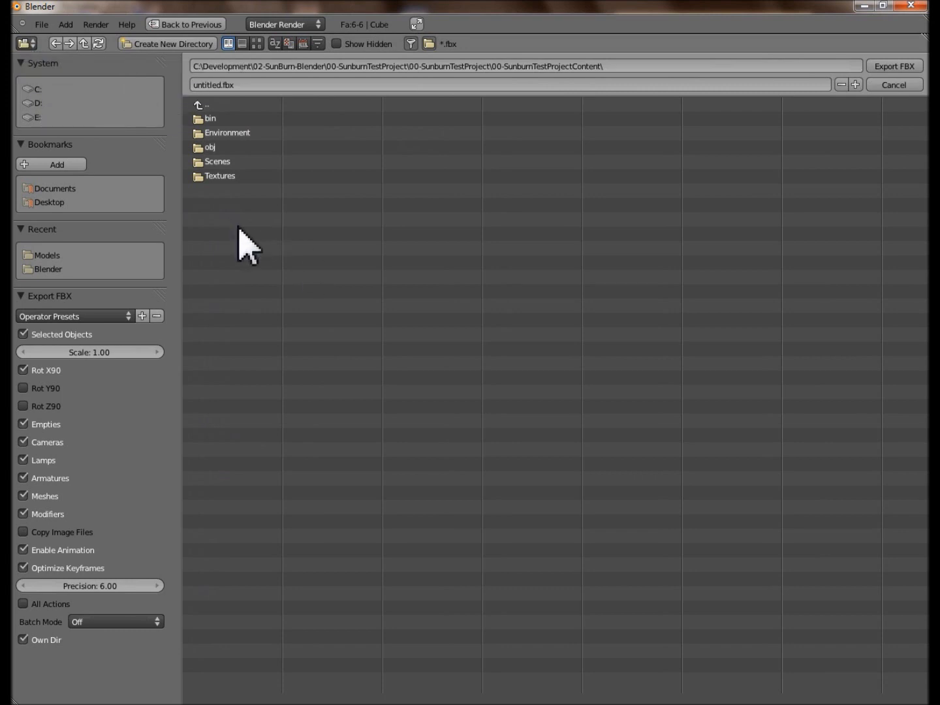
Name the export file BoxModel.fbx and export the cube
click(255, 84)
key(Return)
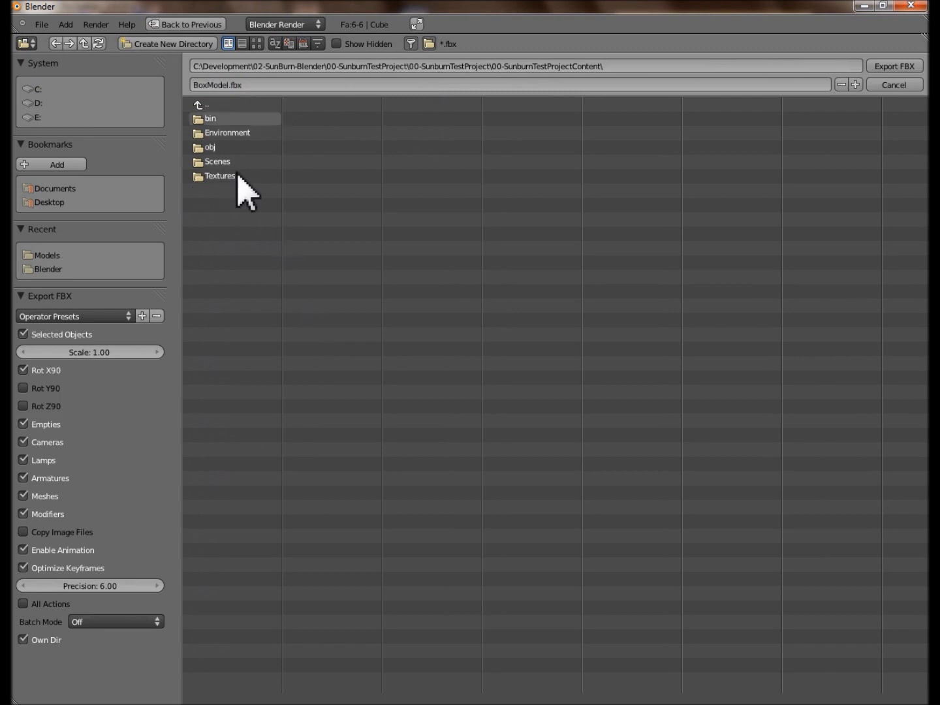
click(917, 78)
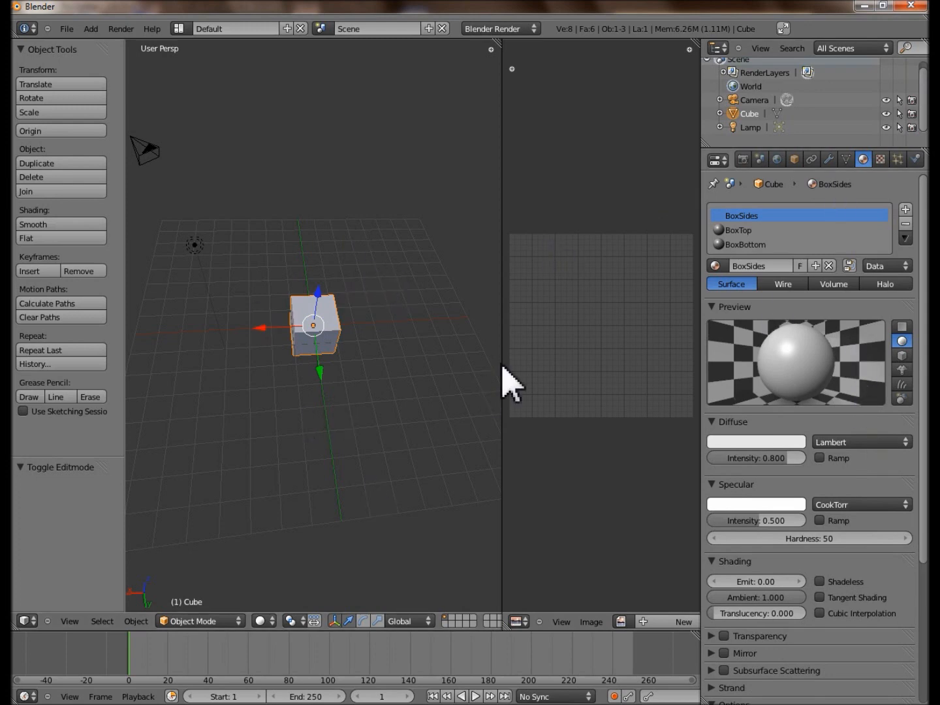
Switch to SunBurn Pro Editor and import BoxModel.fbx into the content repository's Models folder
click(573, 703)
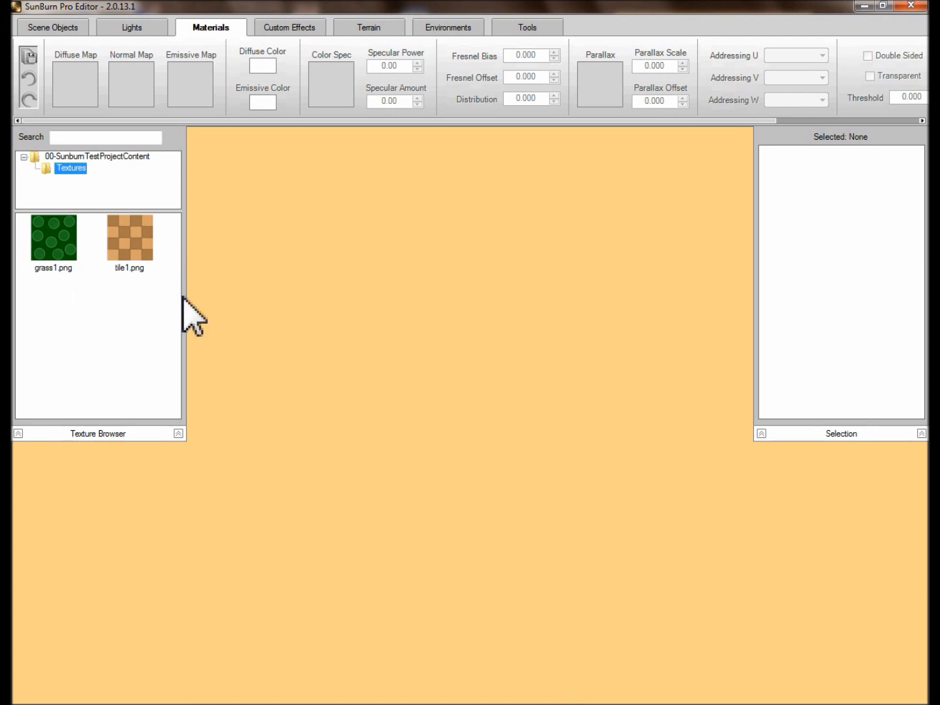
click(69, 28)
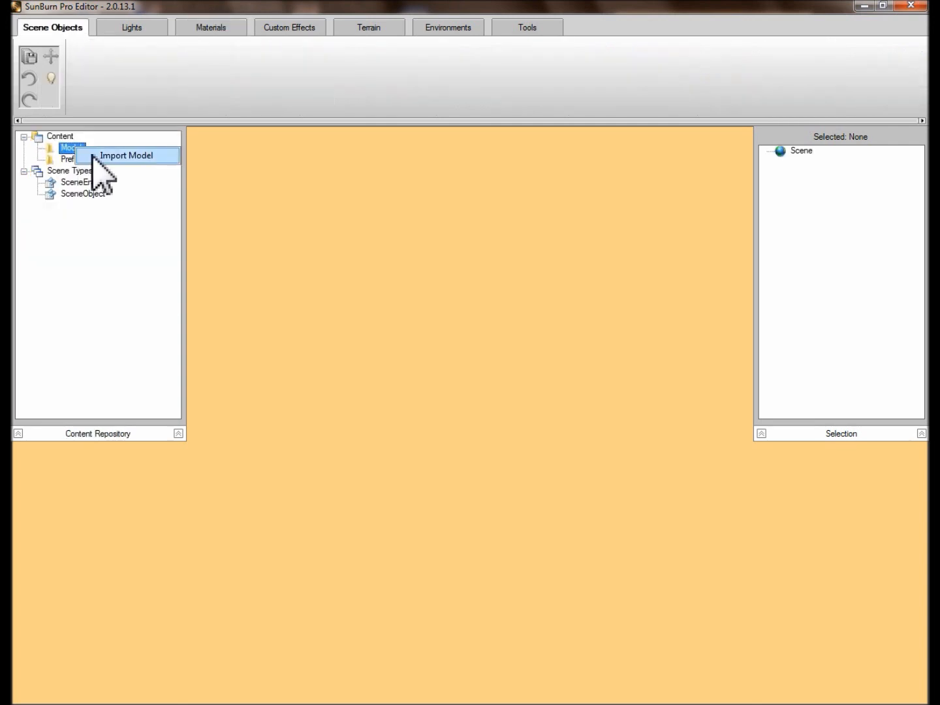
double_click(74, 148)
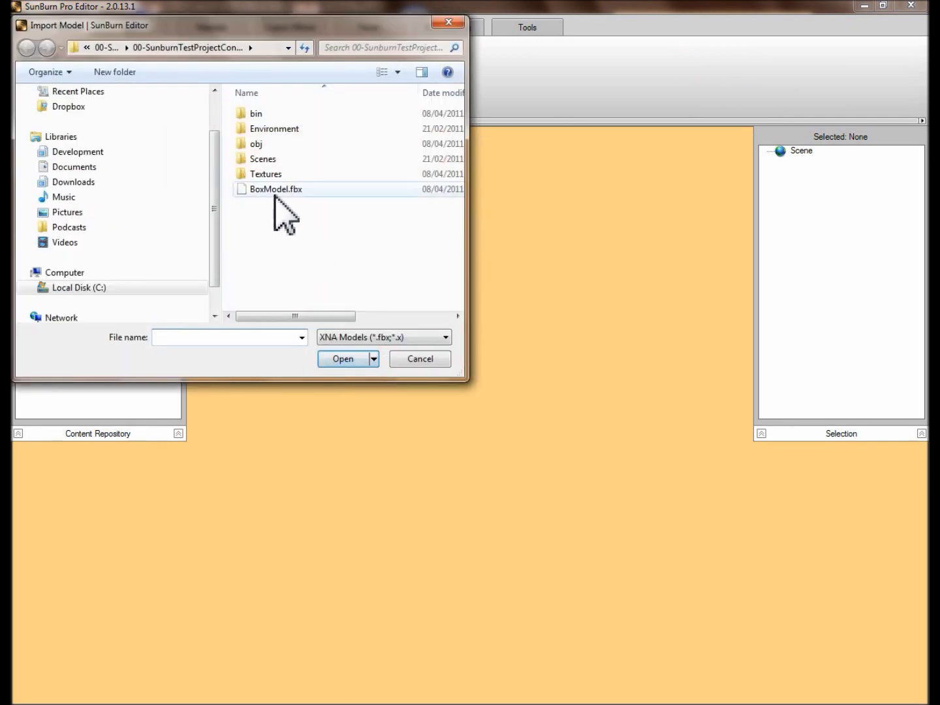
double_click(275, 189)
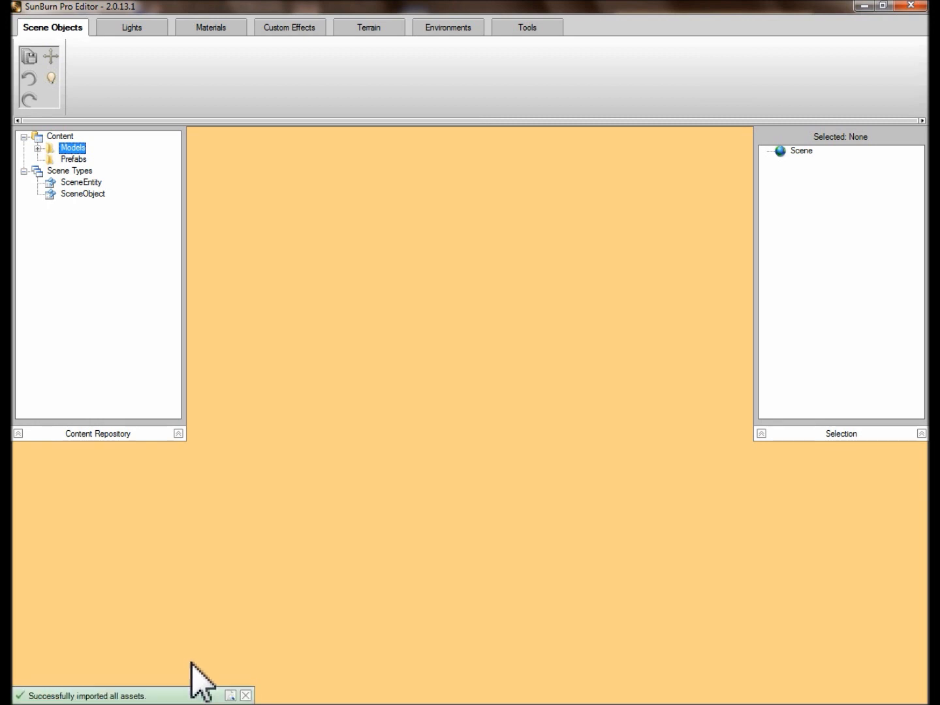
Expand the imported models and add BoxModel.fbx to the scene
click(37, 148)
click(51, 159)
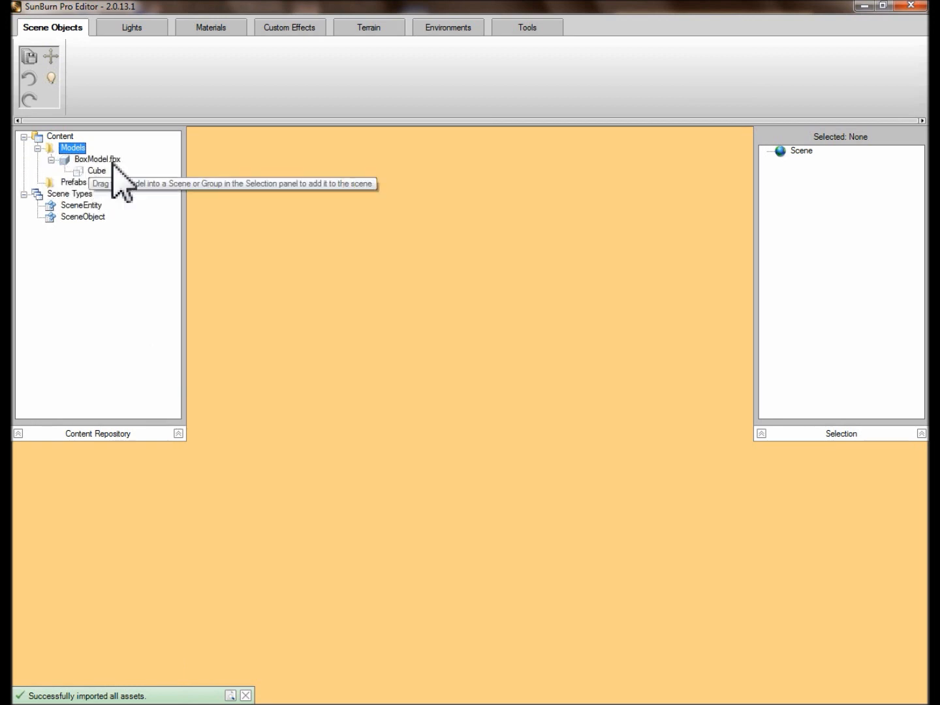
drag(91, 161, 799, 157)
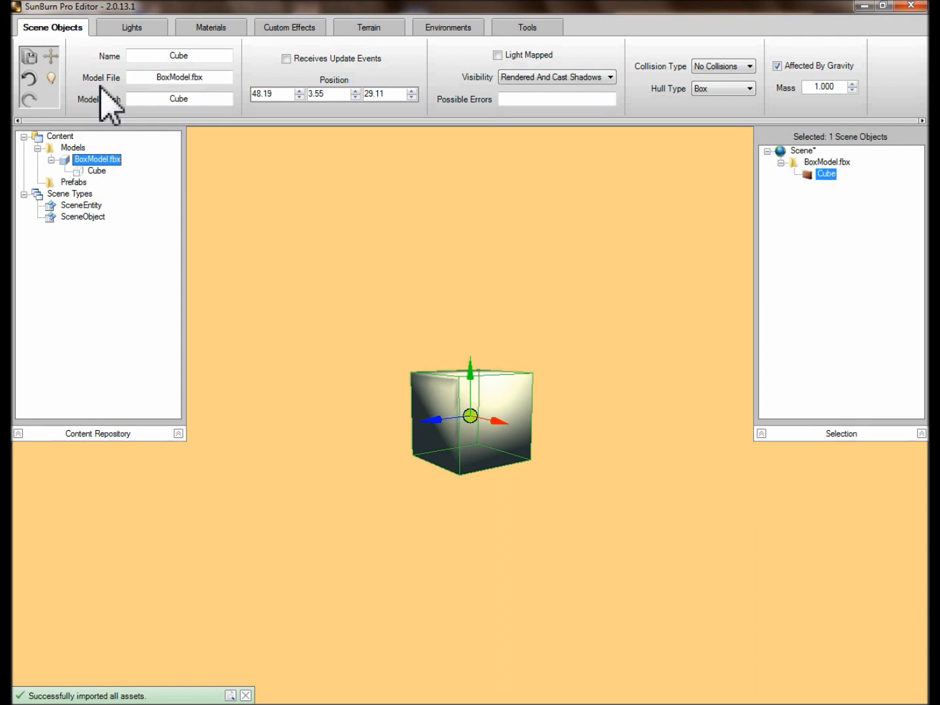
Look through the cube's materials in the Materials editor and enable highlighting of selected materials with BoxBottom selected
click(200, 30)
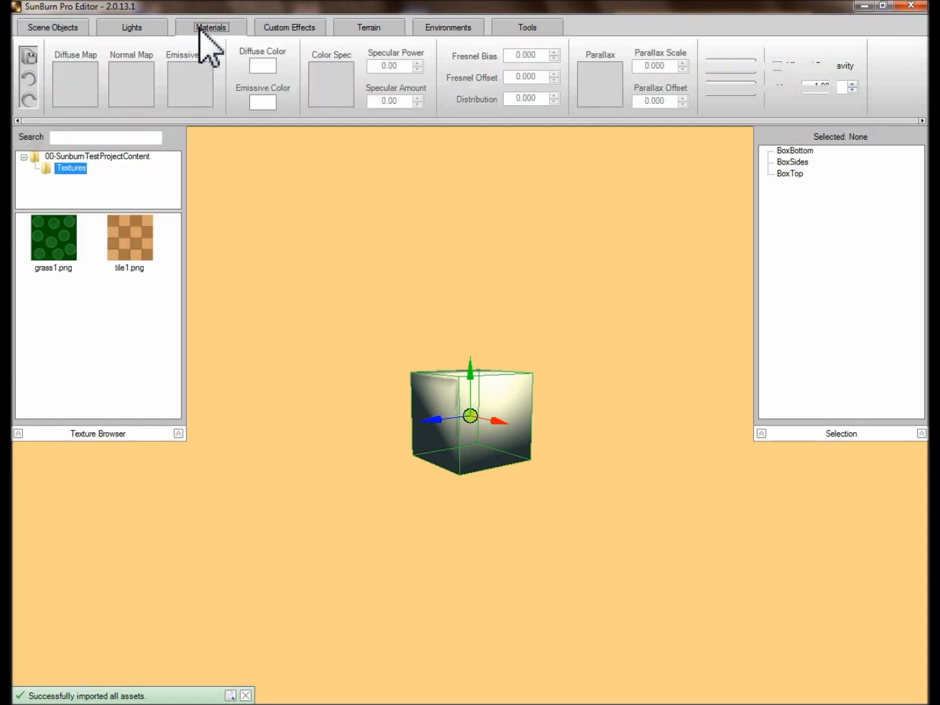
click(788, 173)
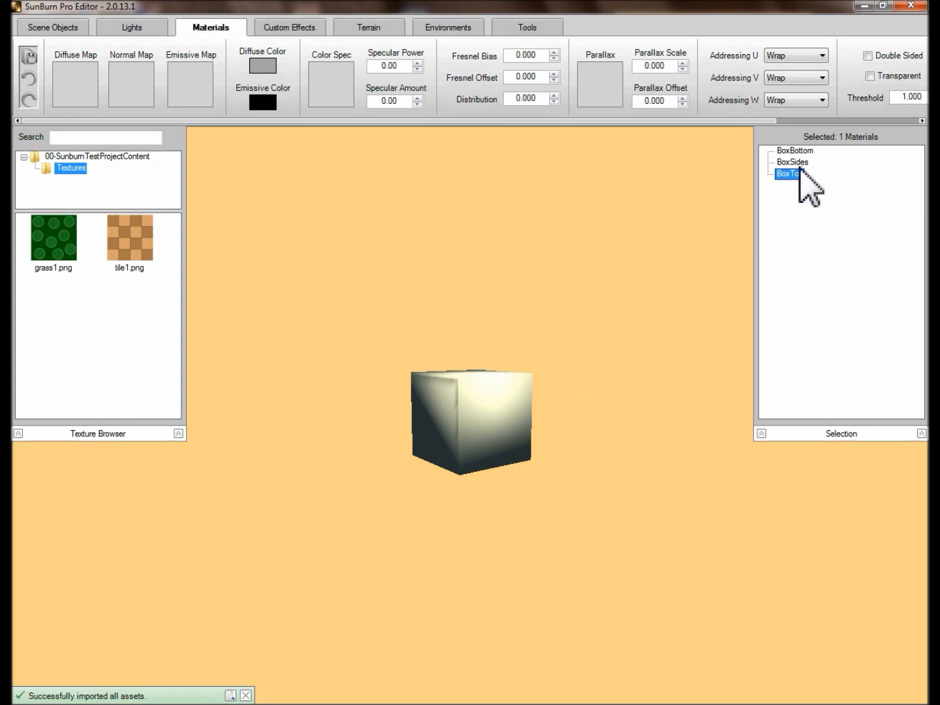
click(800, 162)
click(796, 151)
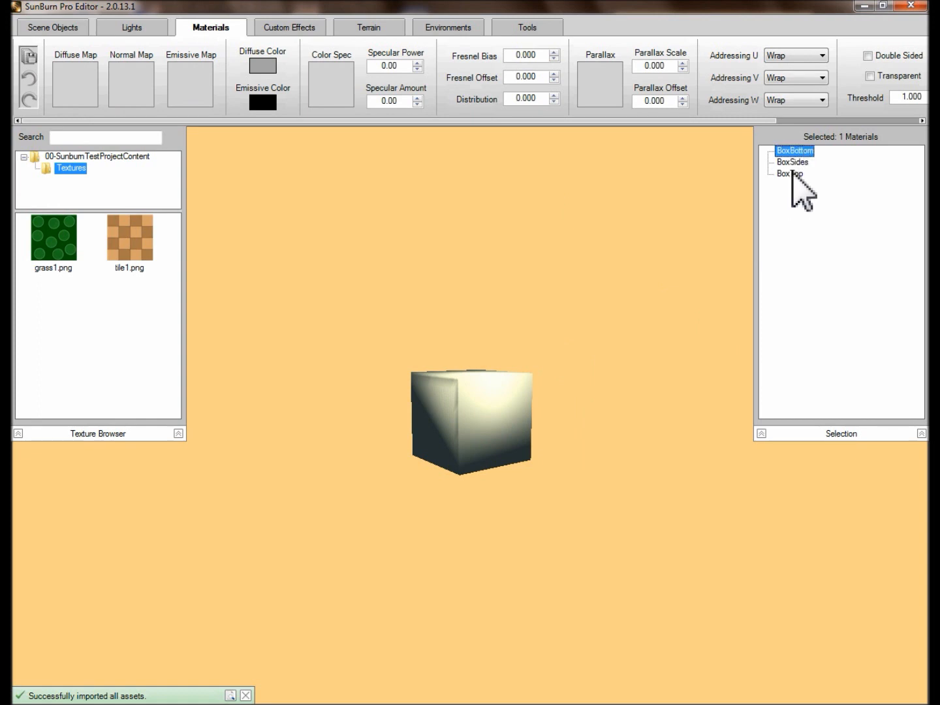
right_click(795, 152)
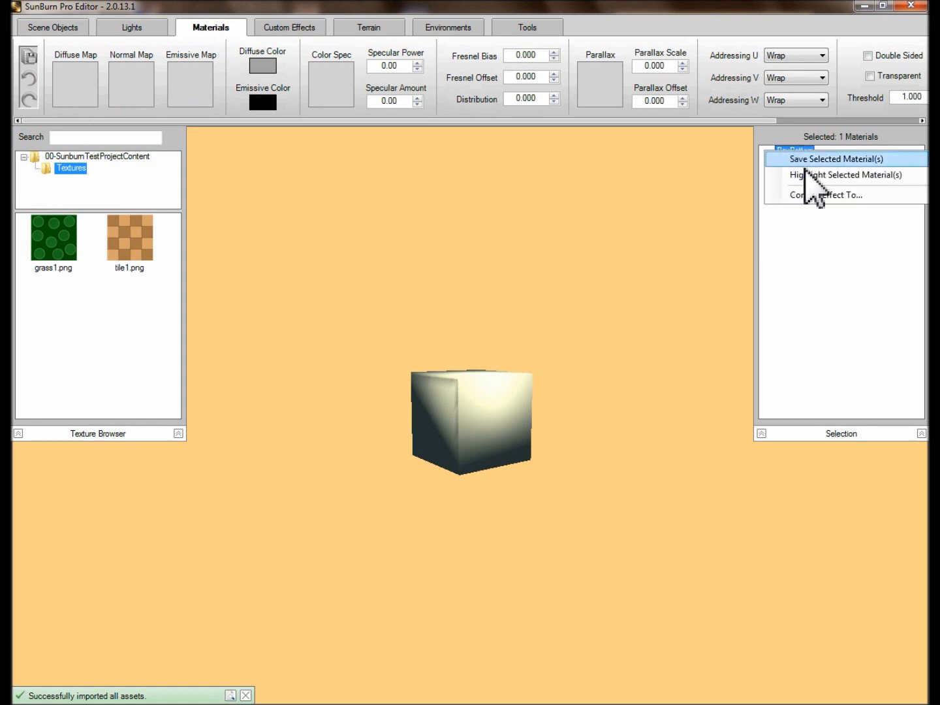
click(811, 173)
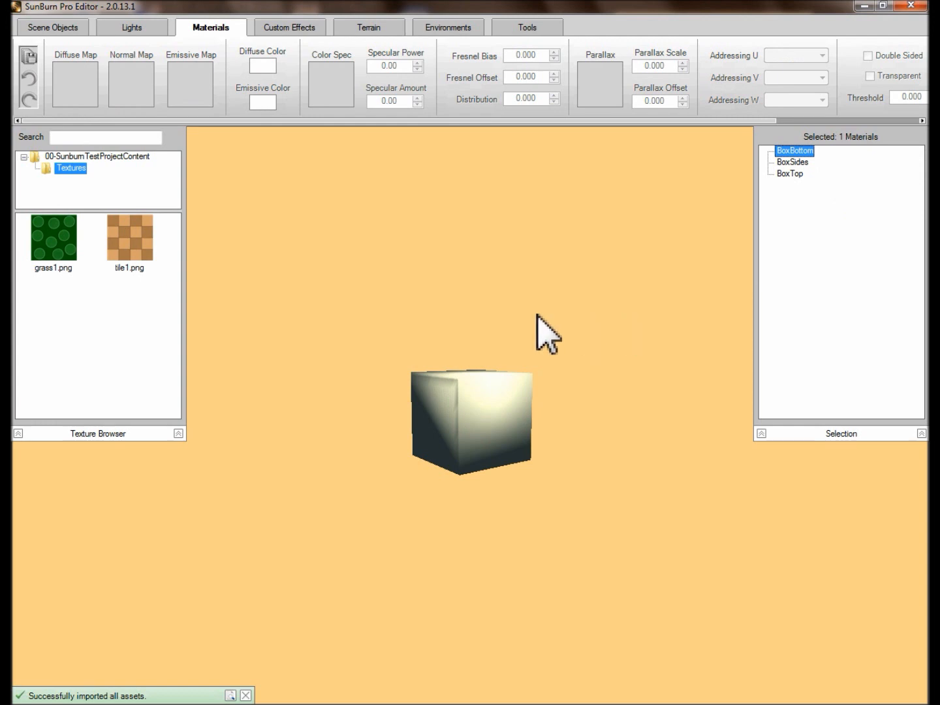
Check which cube faces use BoxSides, BoxTop and BoxBottom by selecting each material in turn
click(789, 164)
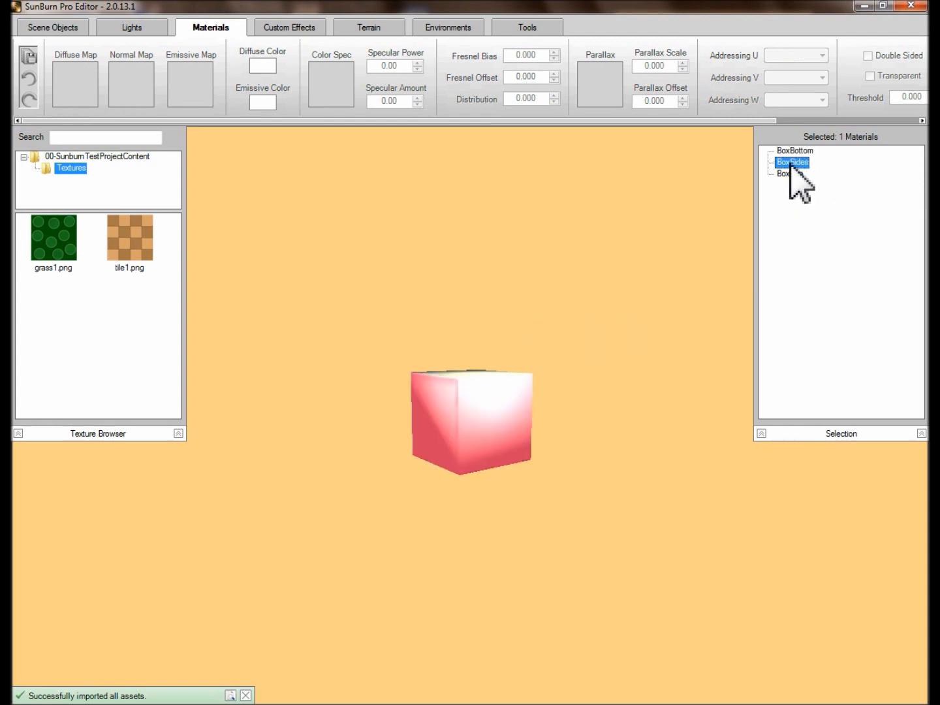
click(791, 174)
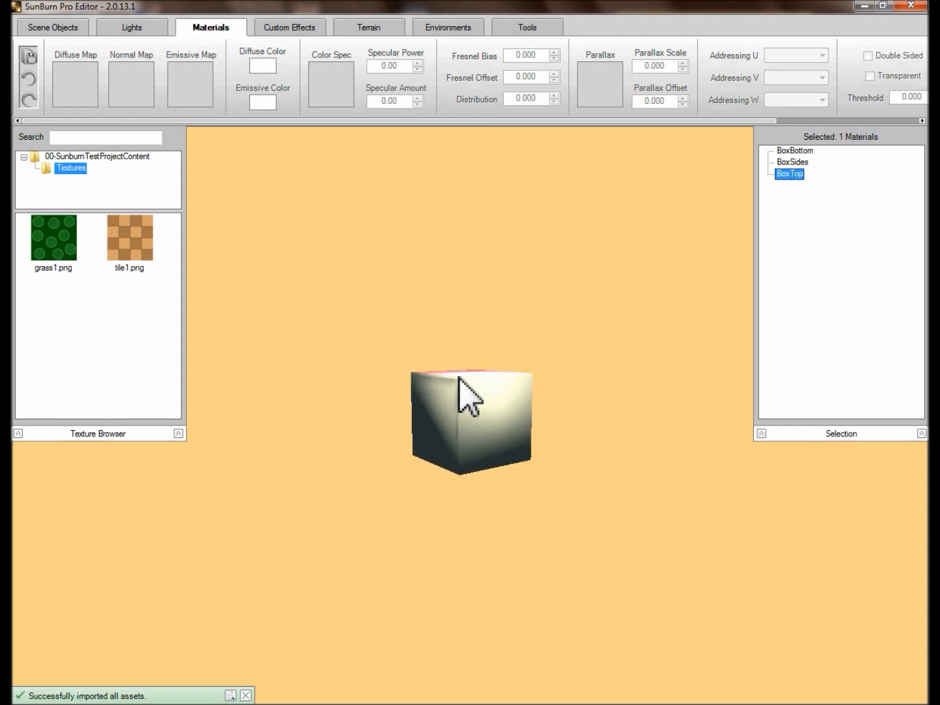
click(789, 161)
click(786, 152)
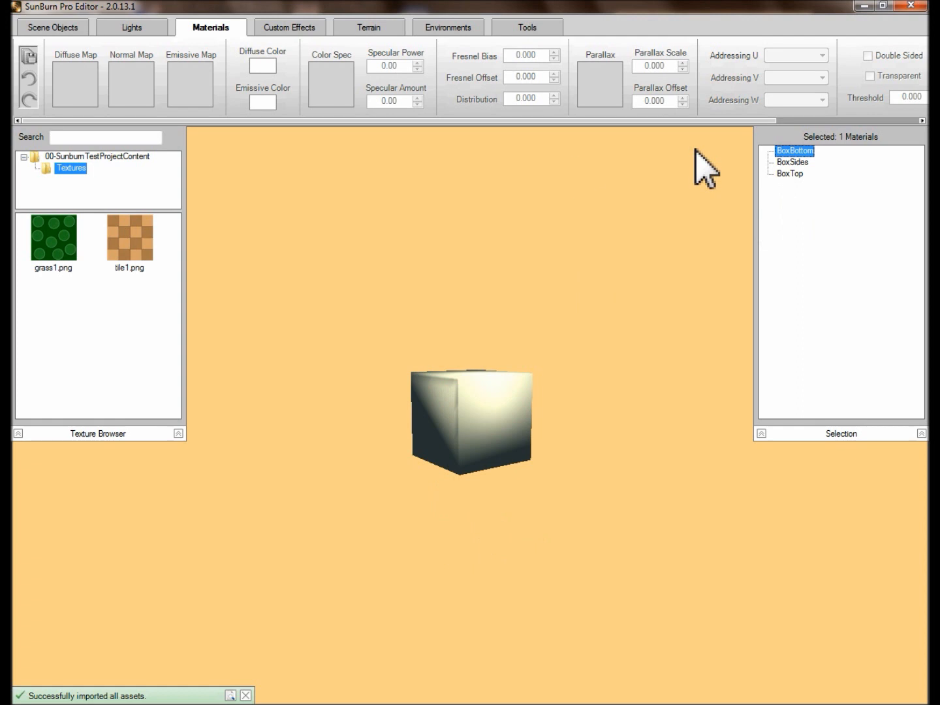
Turn off highlighting of selected materials and assign tile1.png as the diffuse map of the BoxSides material
right_click(807, 154)
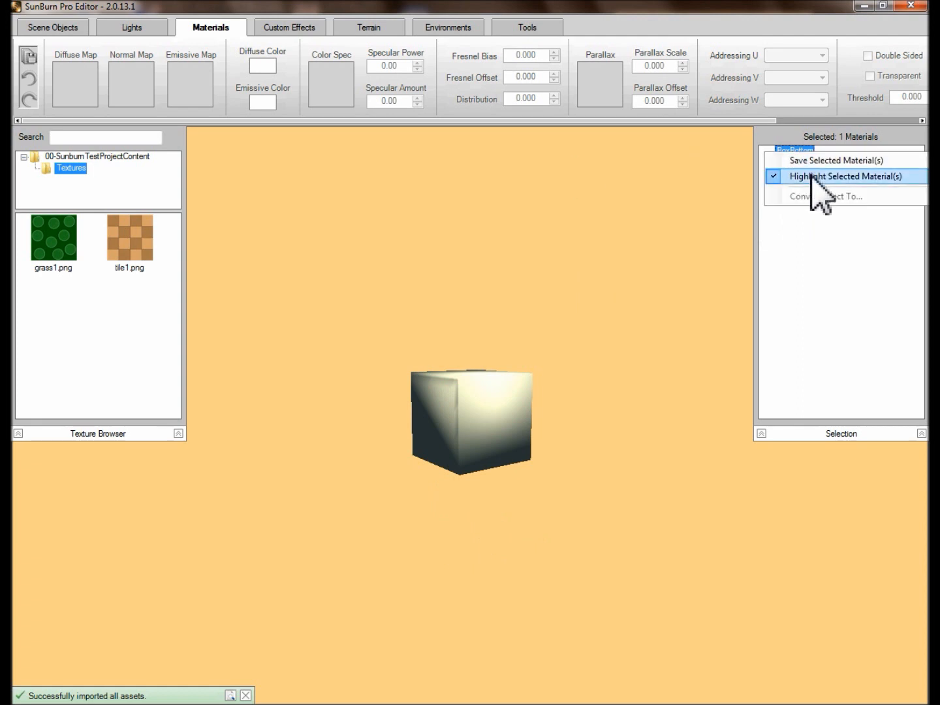
click(815, 180)
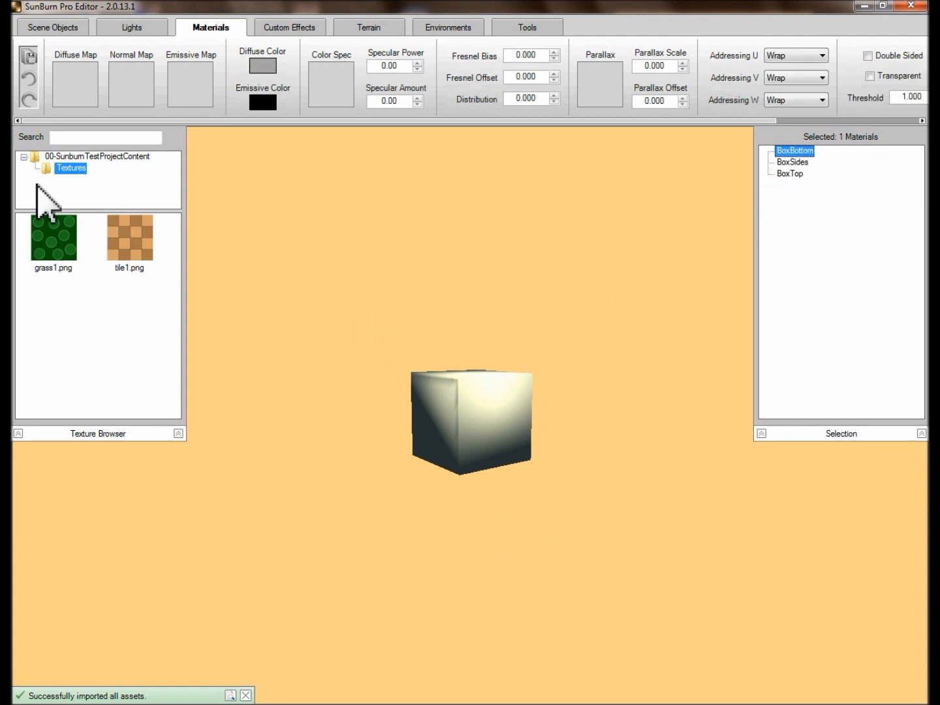
click(797, 161)
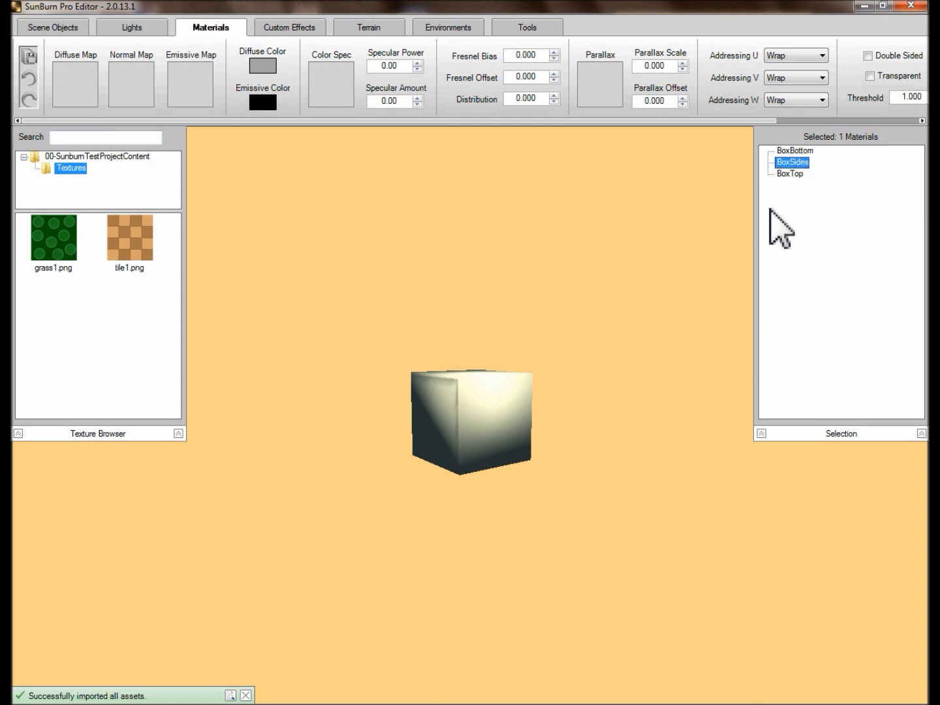
drag(130, 245, 64, 101)
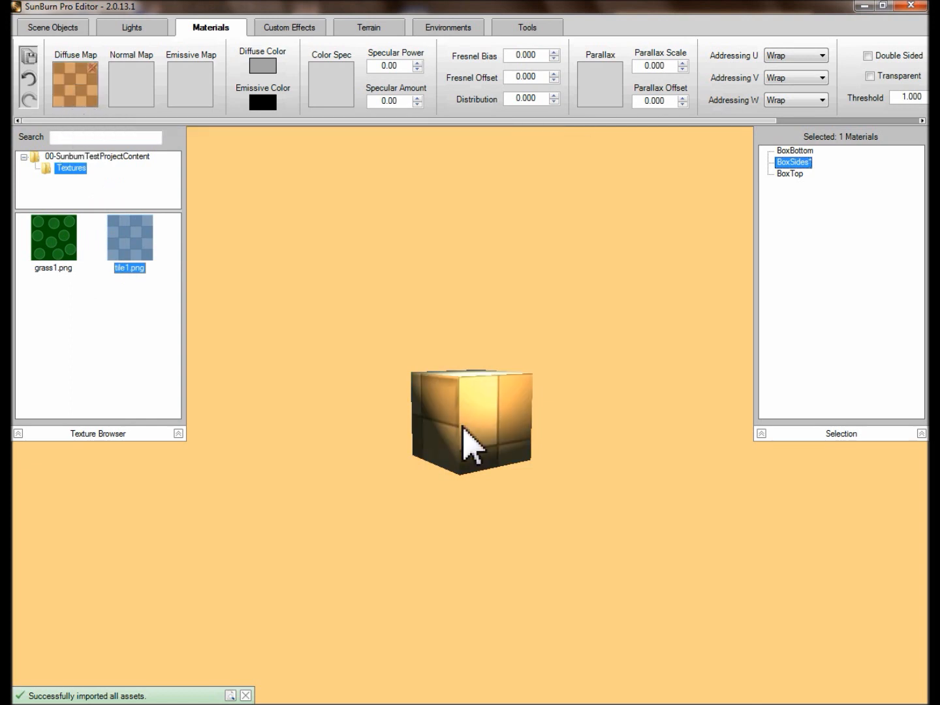
Assign grass1.png as the diffuse map of the BoxTop and BoxBottom materials and save the material changes
click(794, 174)
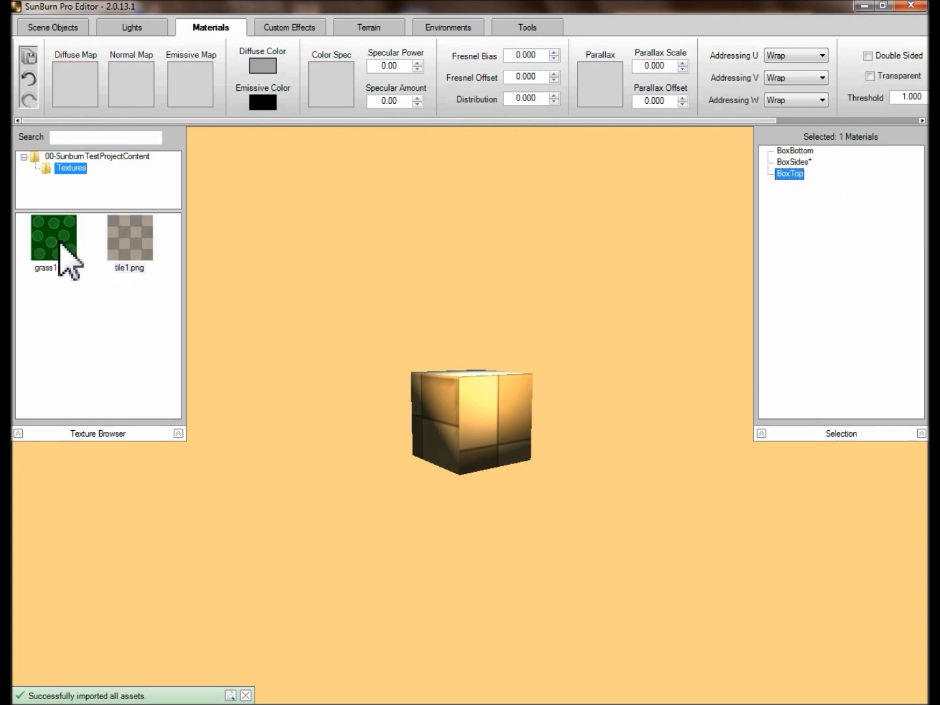
drag(61, 243, 75, 85)
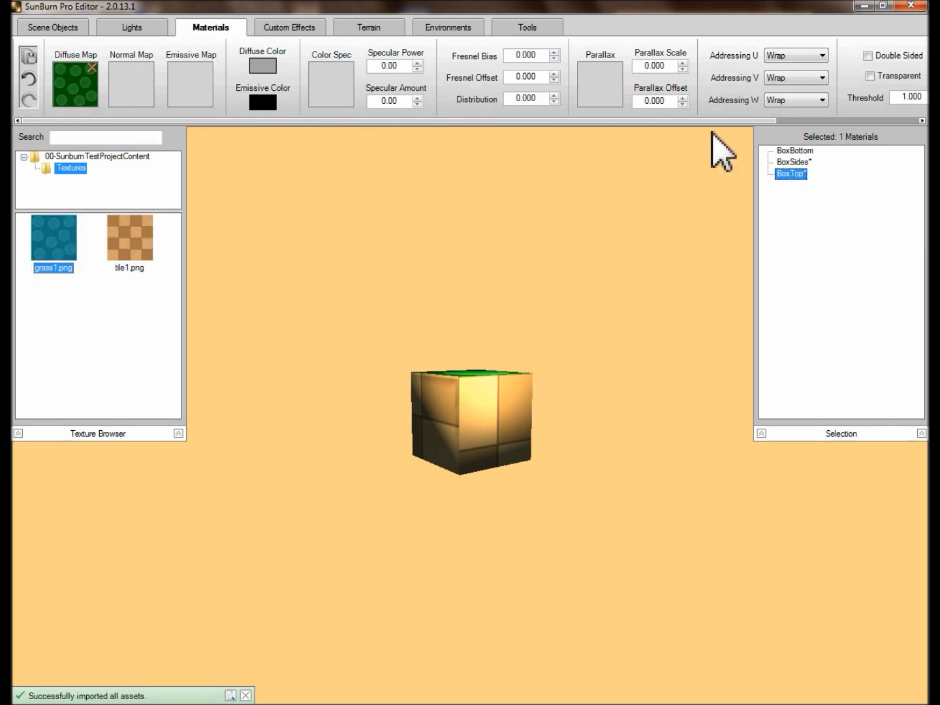
click(794, 151)
drag(49, 242, 73, 86)
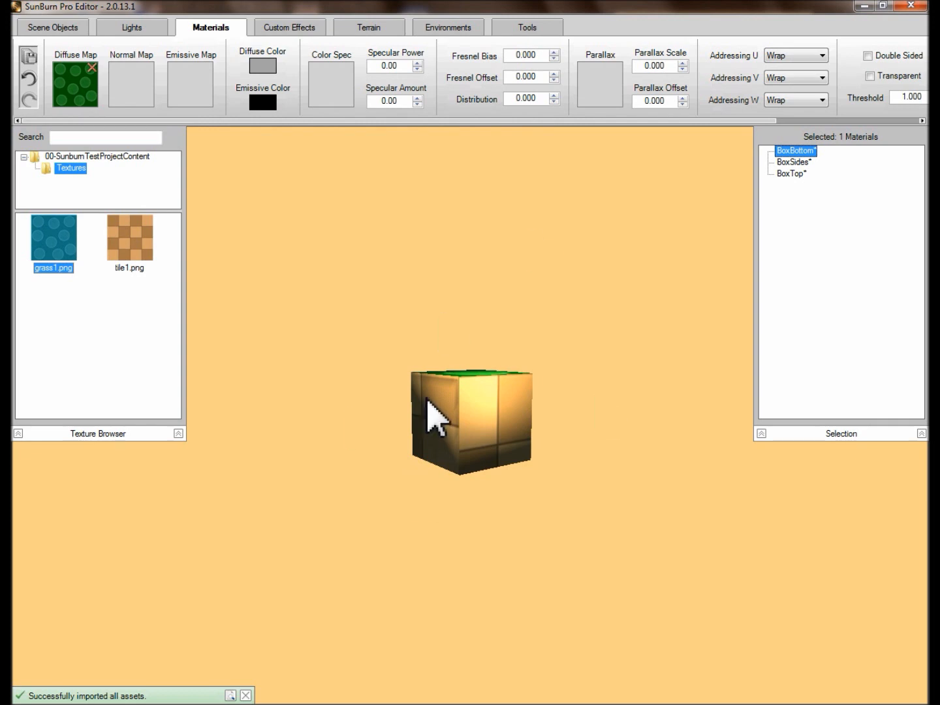
click(26, 55)
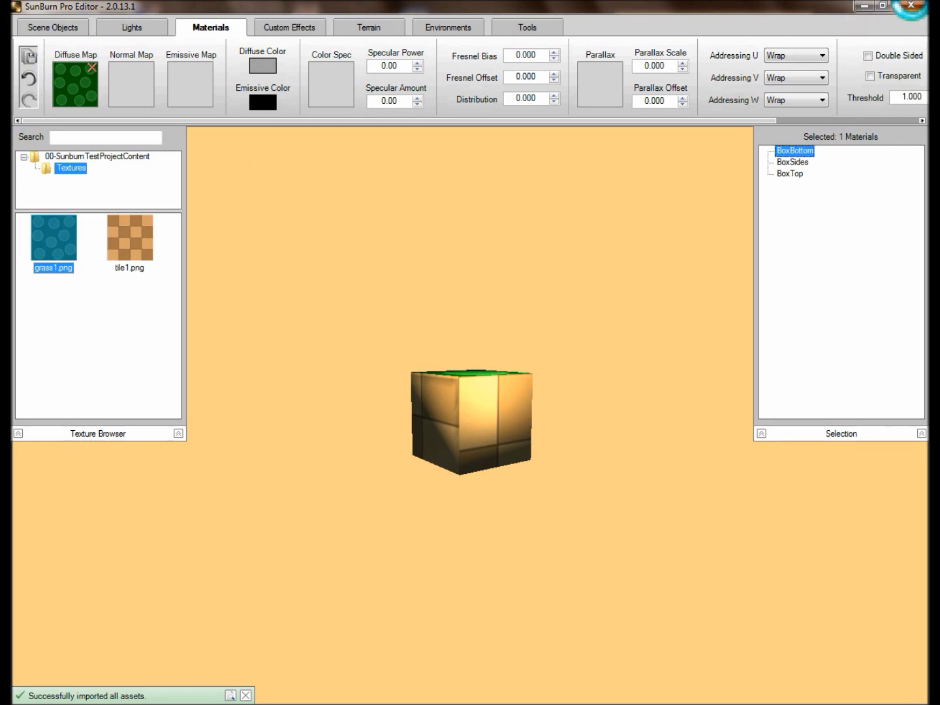
Close the editor to inspect the cube's underside in the running project, and reopen it to review the BoxSides and BoxTop materials
click(910, 6)
click(414, 409)
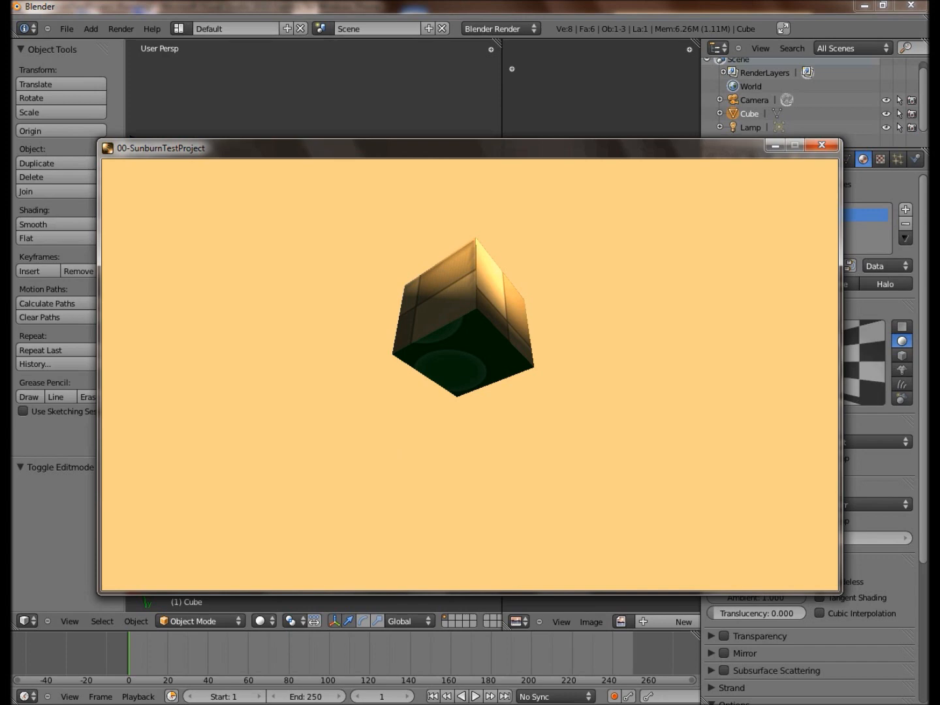
key(F11)
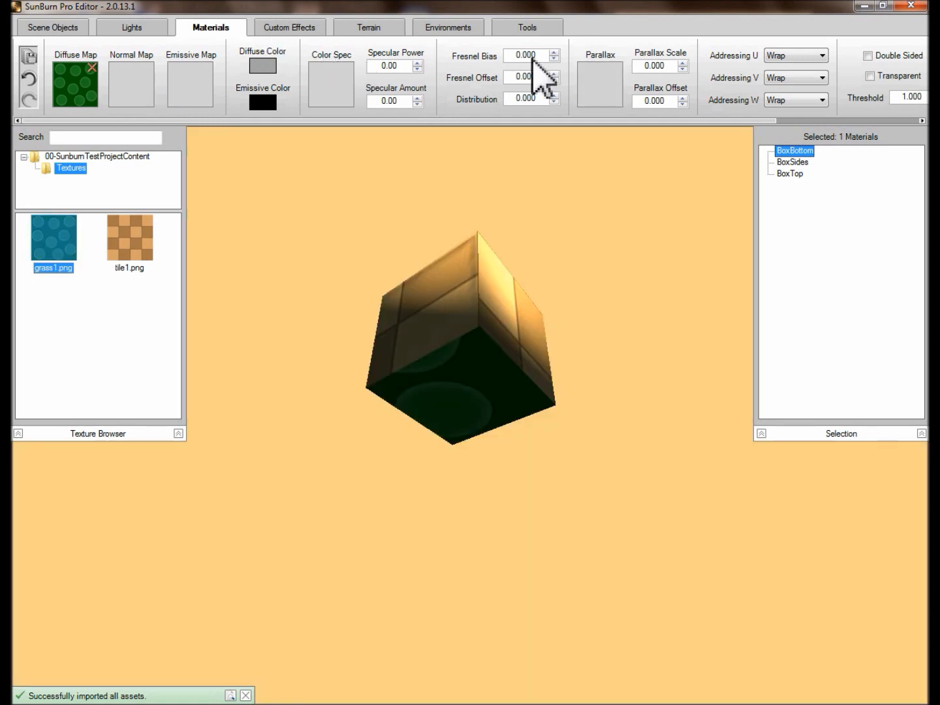
click(796, 162)
click(795, 173)
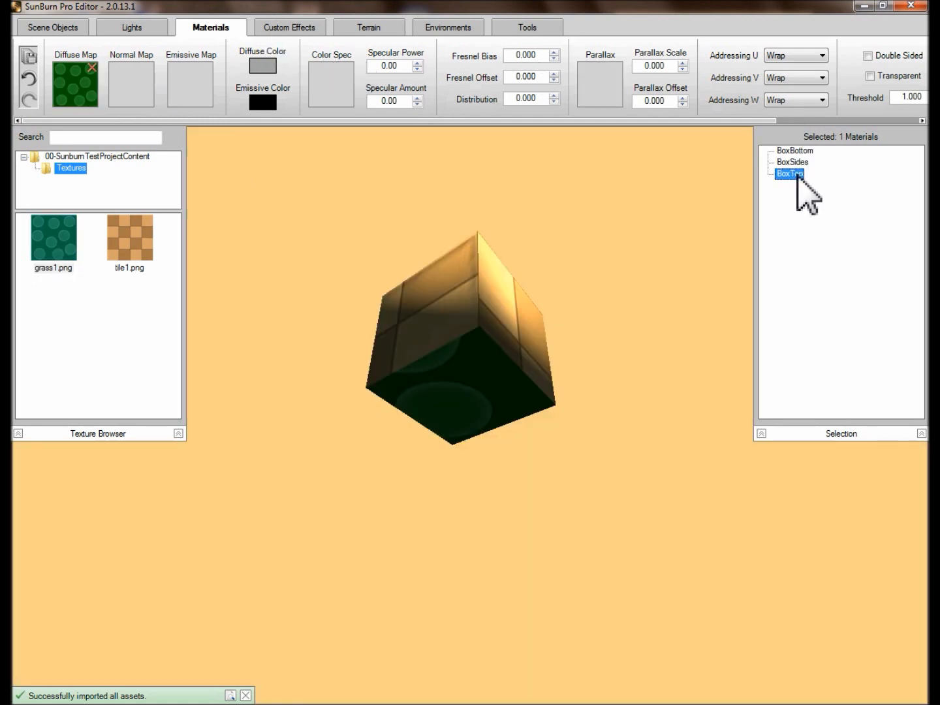